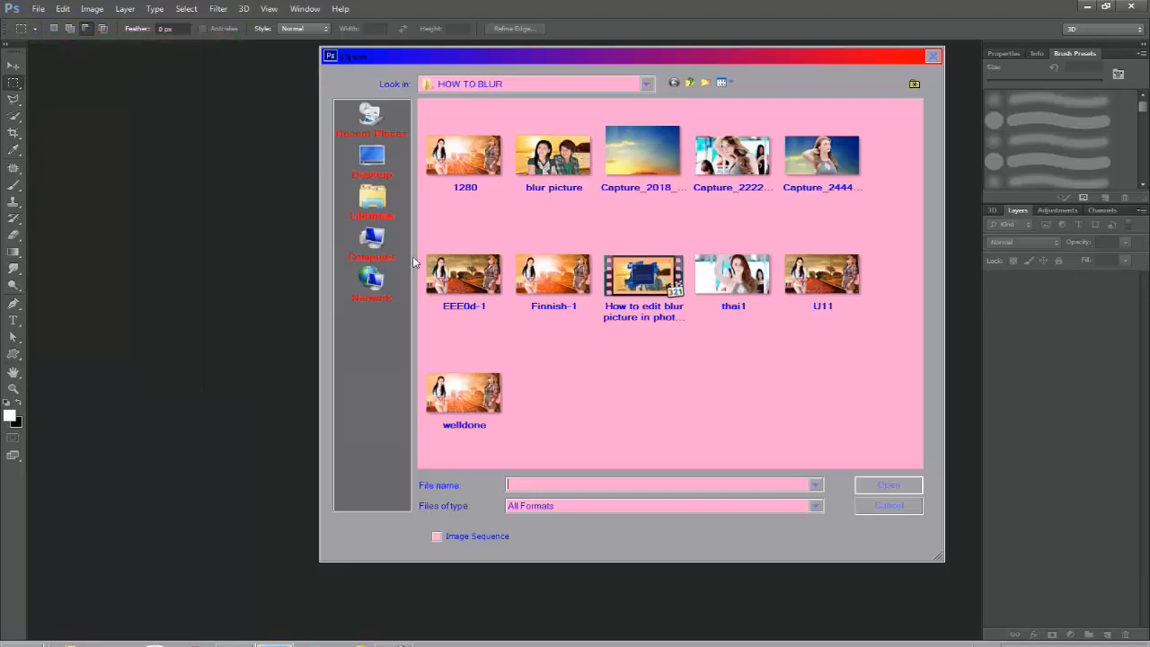
# Open the Finnish-1 image from the HOW TO BLUR folder and add a new empty layer above the background
pyautogui.click(541, 286)
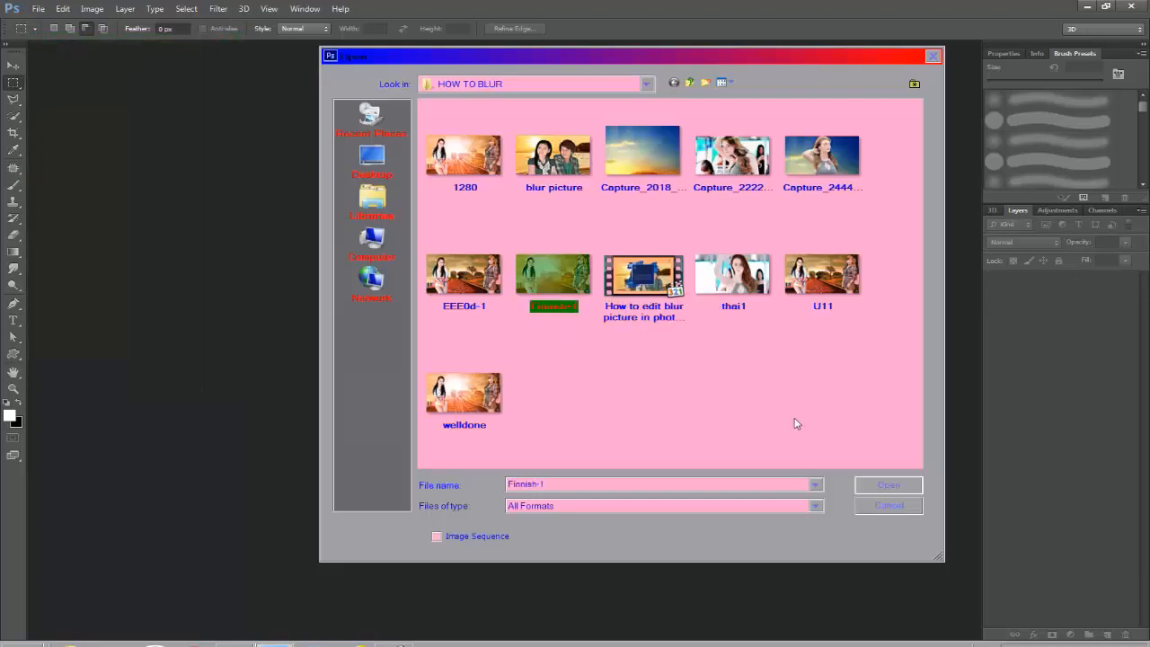
pyautogui.click(877, 486)
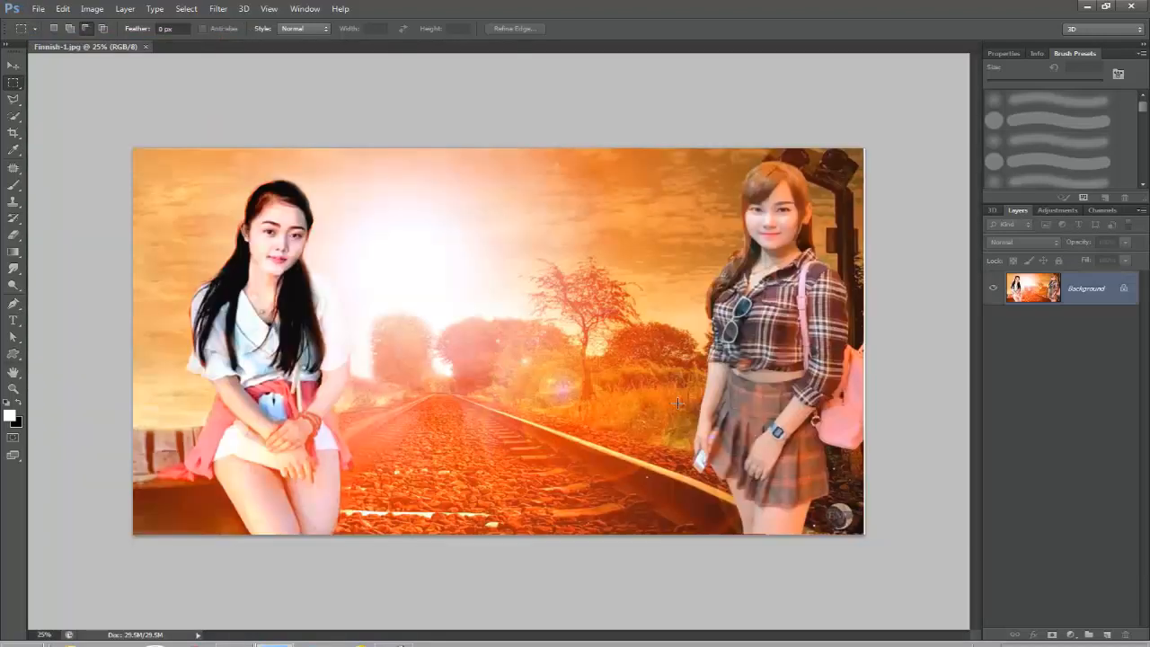
pyautogui.scroll(2, 677, 402)
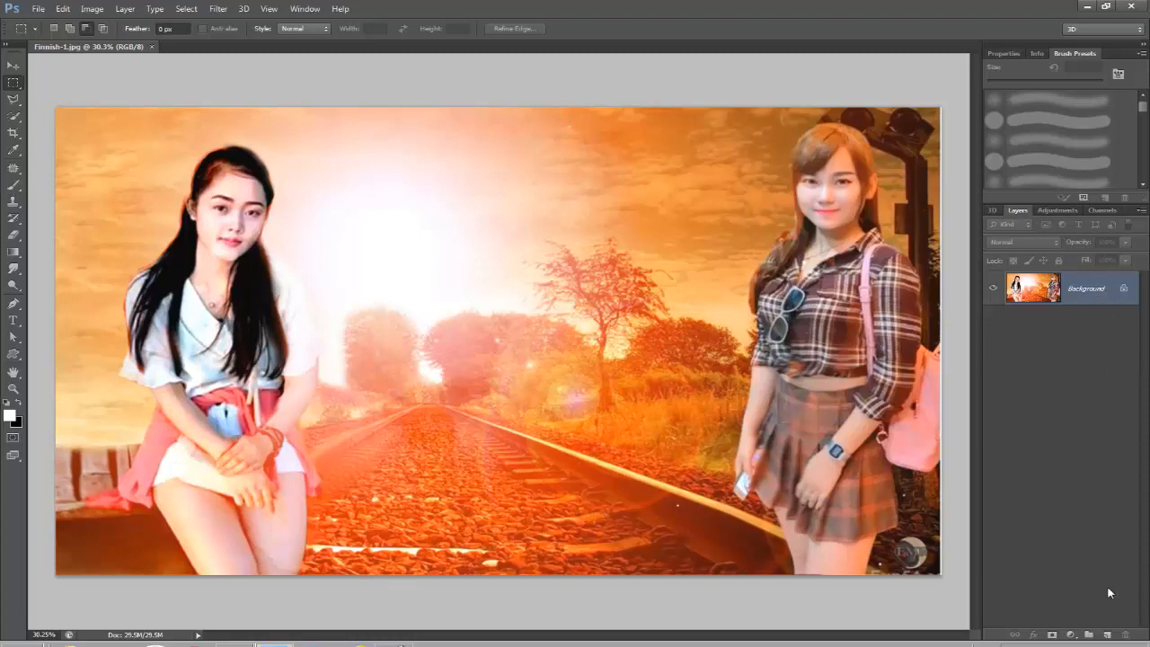
pyautogui.click(1107, 634)
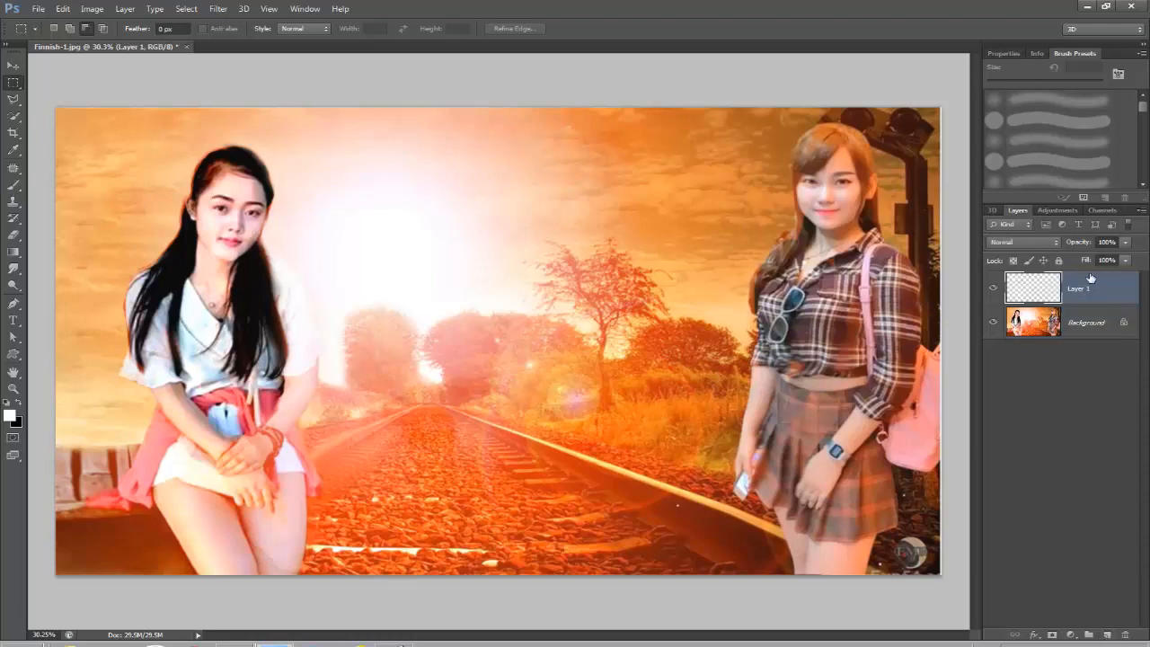
# Choose the Brush tool with the soft round tip at 0% hardness
pyautogui.click(12, 186)
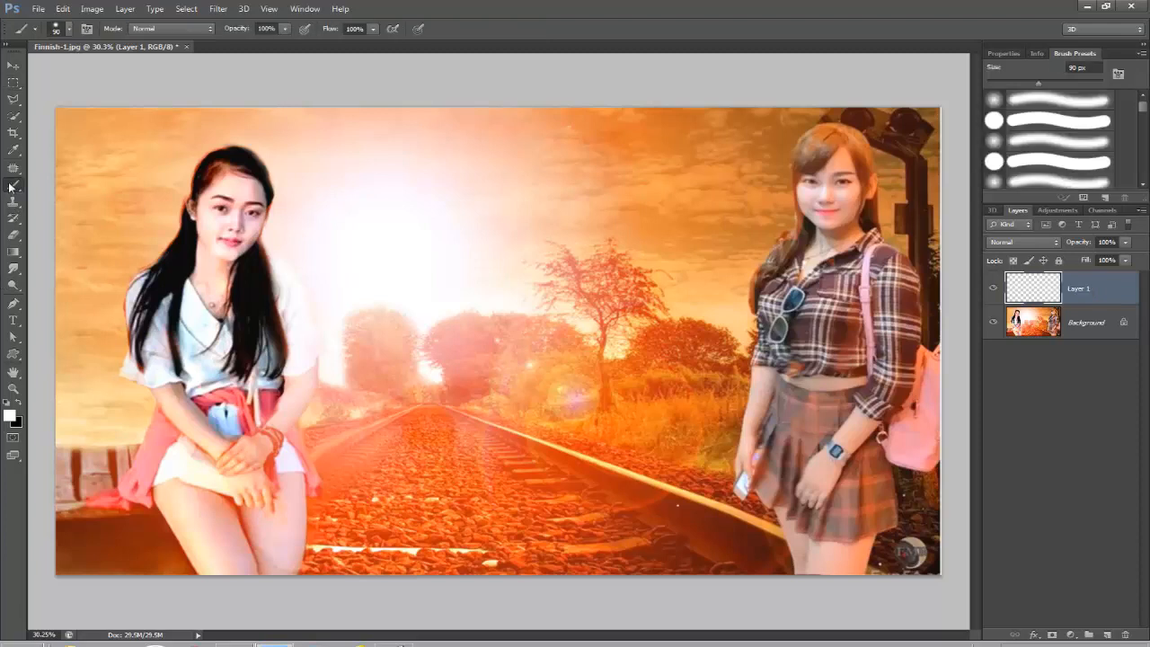
pyautogui.click(51, 30)
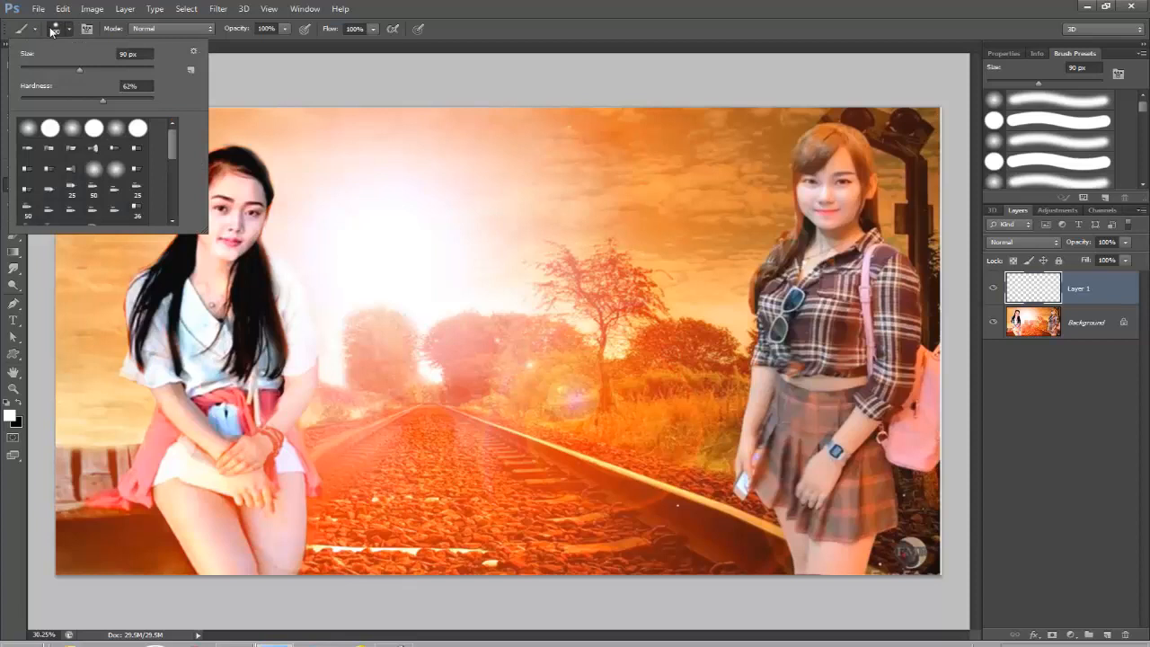
pyautogui.click(29, 129)
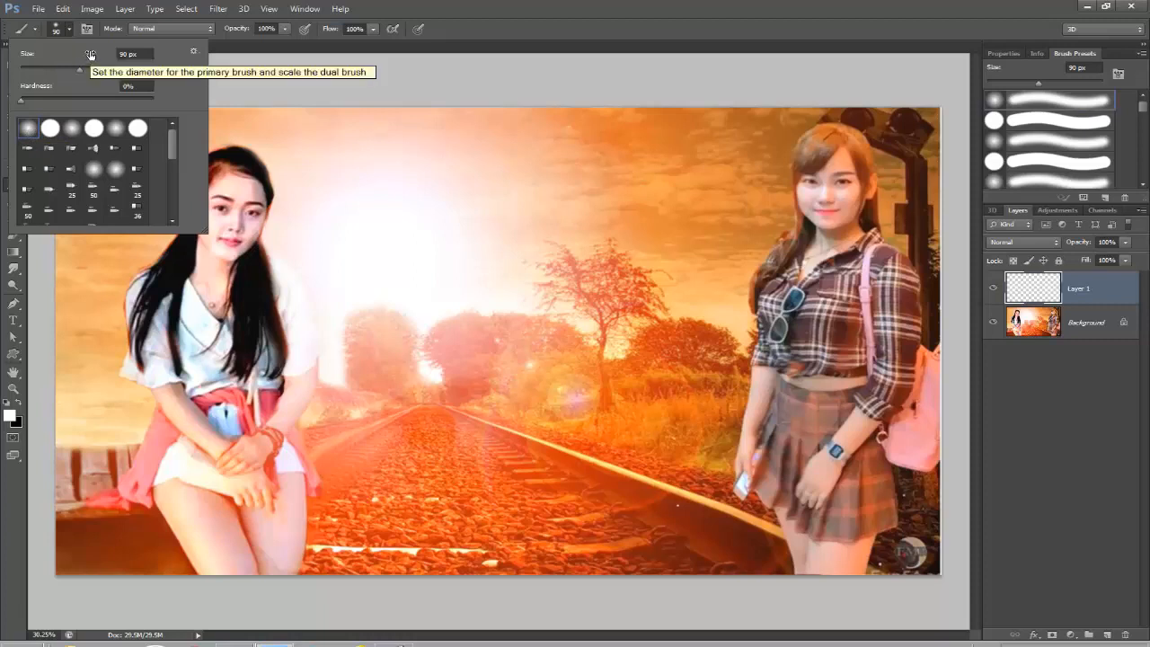
pyautogui.click(53, 31)
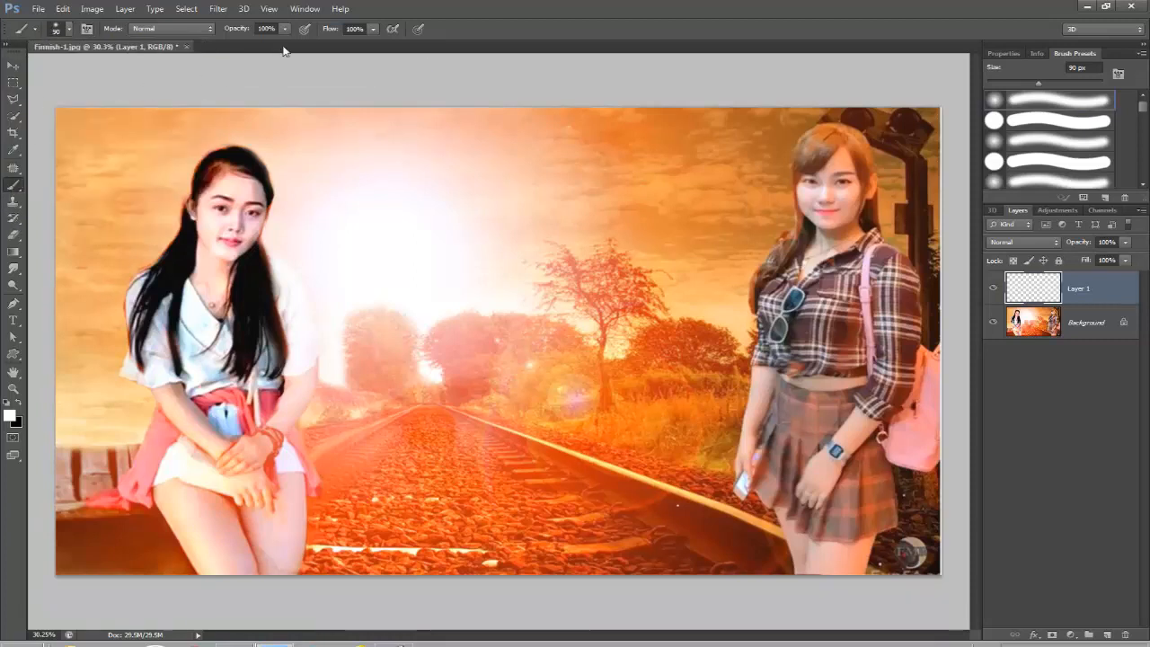
# Set the foreground color to a light pink
pyautogui.click(10, 416)
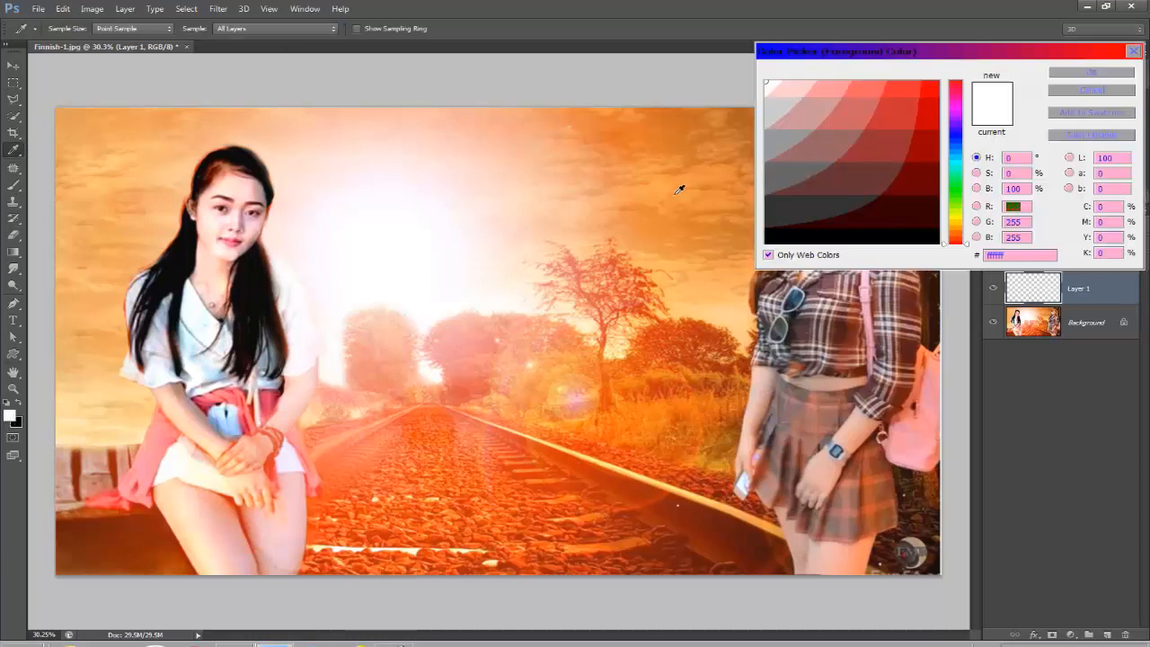
pyautogui.click(795, 87)
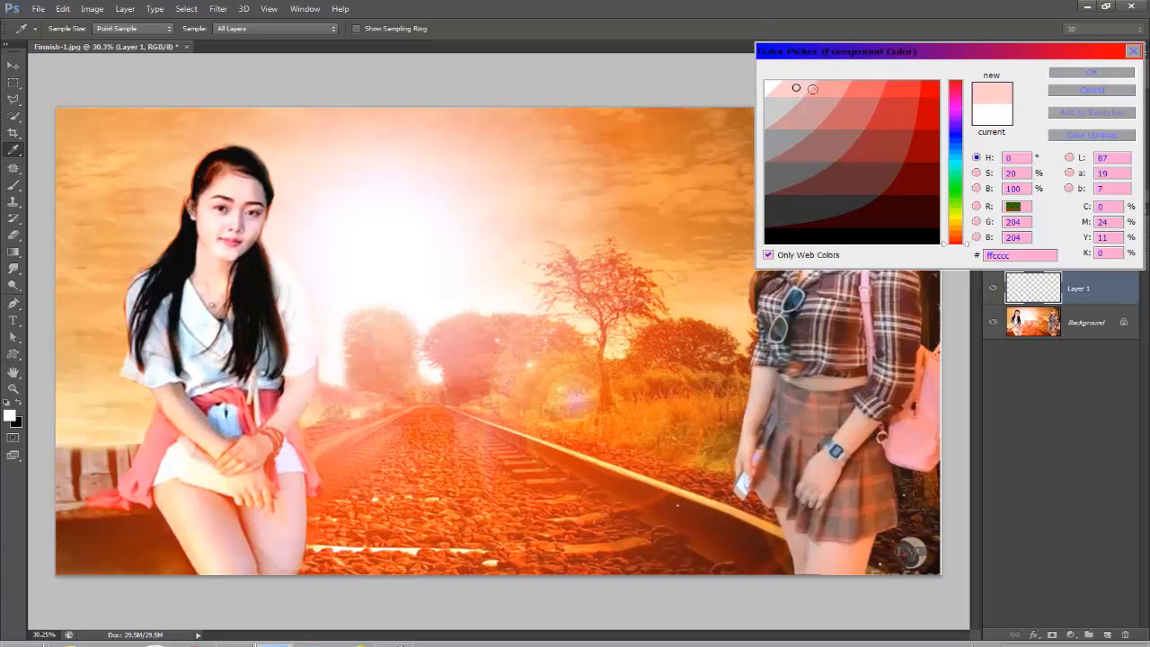
pyautogui.click(779, 110)
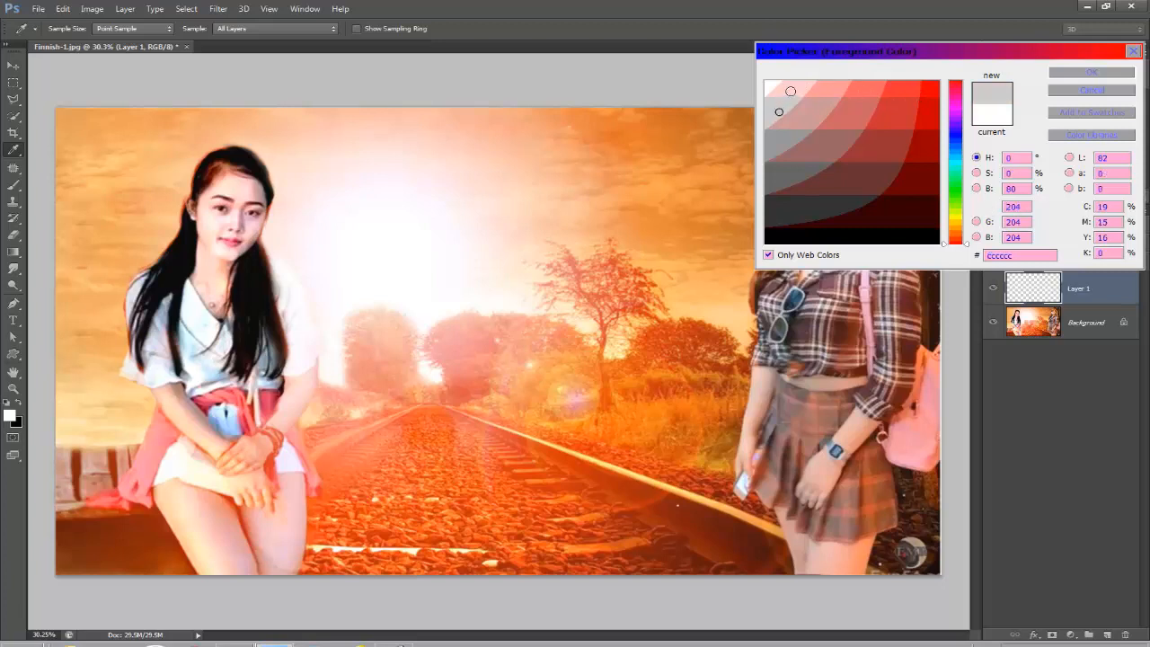
pyautogui.click(790, 91)
pyautogui.click(1090, 72)
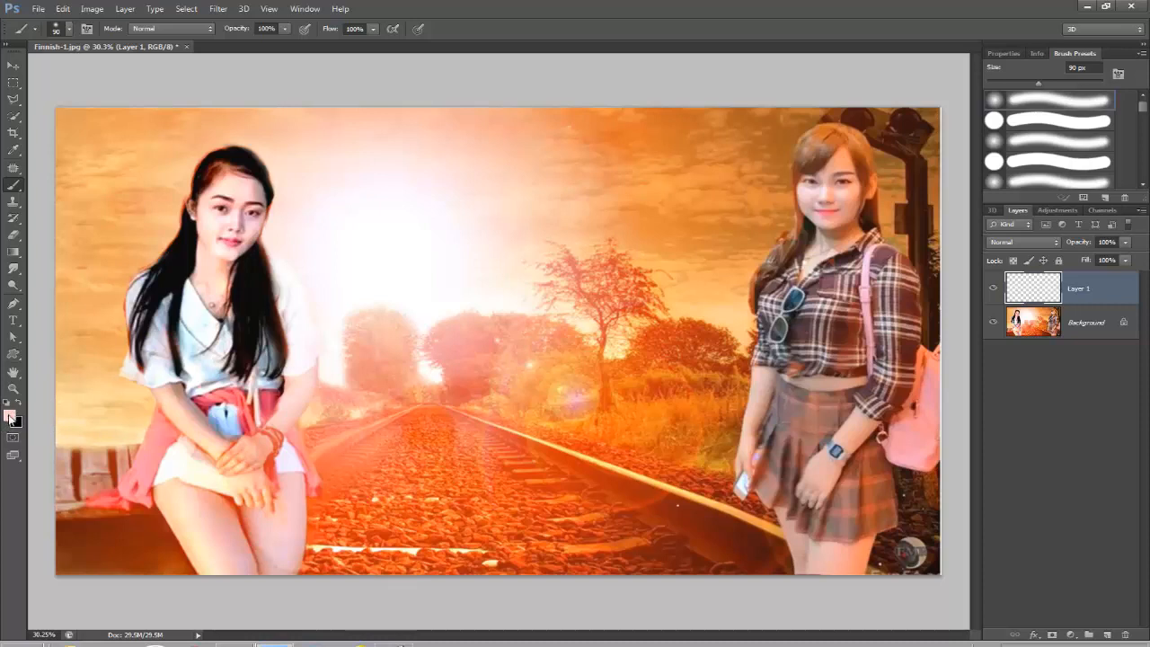
# Open the brush settings and define a round tip with 193% spacing and about 90% hardness
pyautogui.click(305, 9)
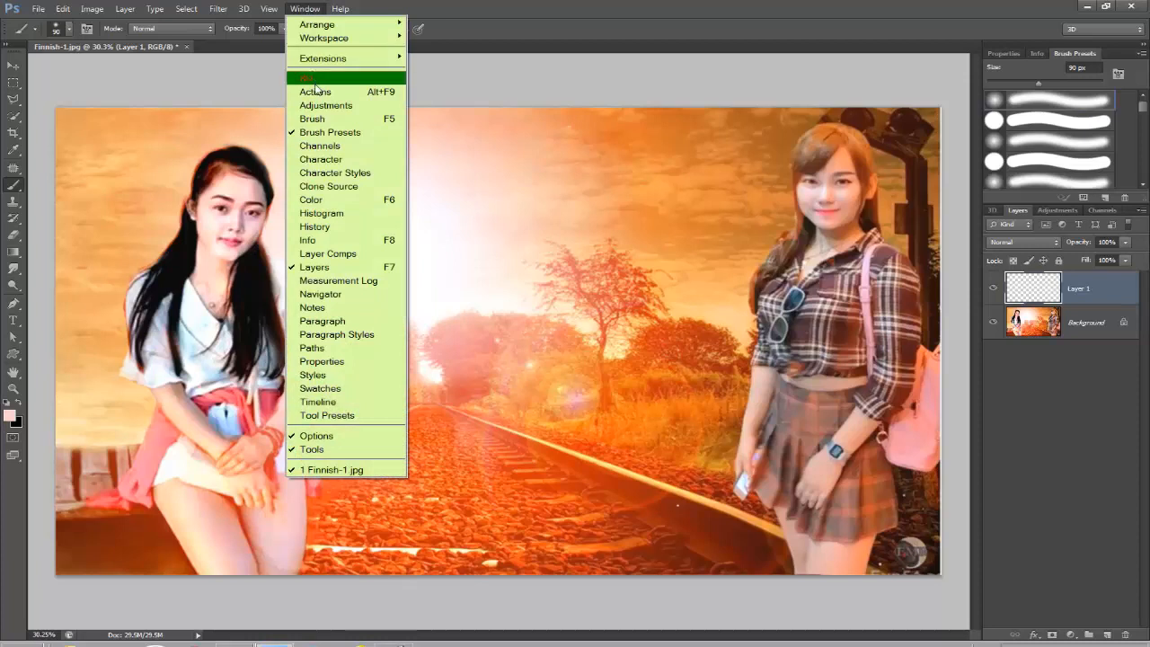
pyautogui.click(359, 121)
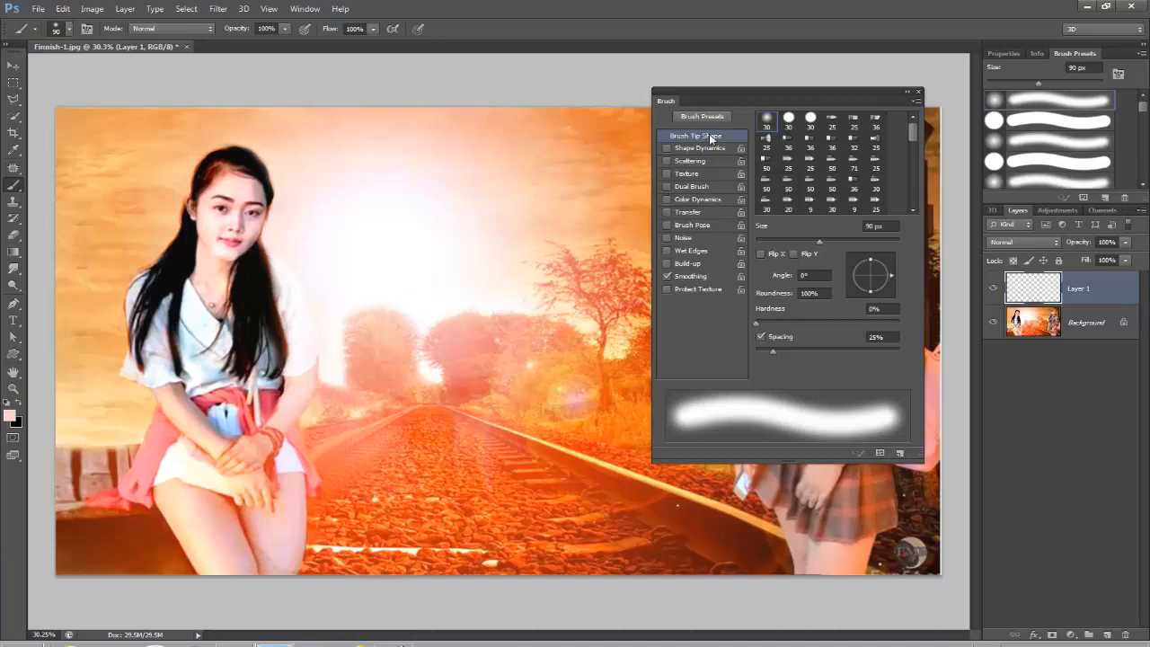
pyautogui.moveTo(777, 351)
pyautogui.mouseDown()
pyautogui.moveTo(870, 352)
pyautogui.moveTo(860, 352)
pyautogui.mouseUp()
pyautogui.moveTo(756, 325); pyautogui.dragTo(888, 323)
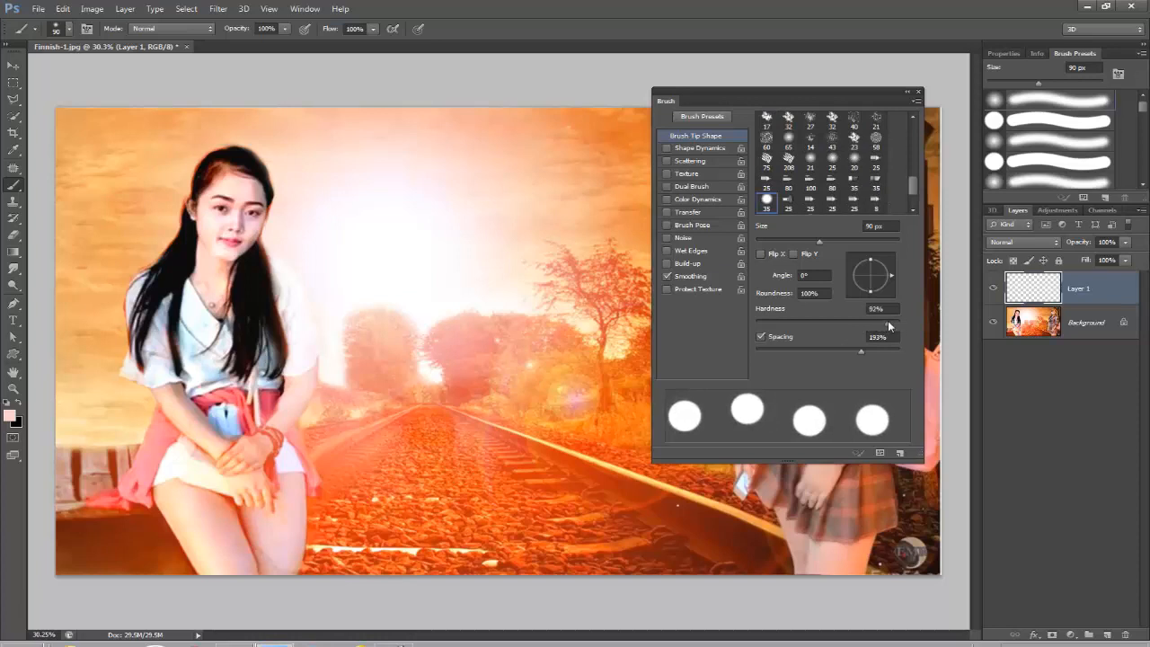
pyautogui.moveTo(893, 324); pyautogui.dragTo(885, 328)
# Enable Shape Dynamics with minimum diameter 62%, angle jitter 15%, roundness jitter 3% and minimum roundness 71%
pyautogui.click(690, 149)
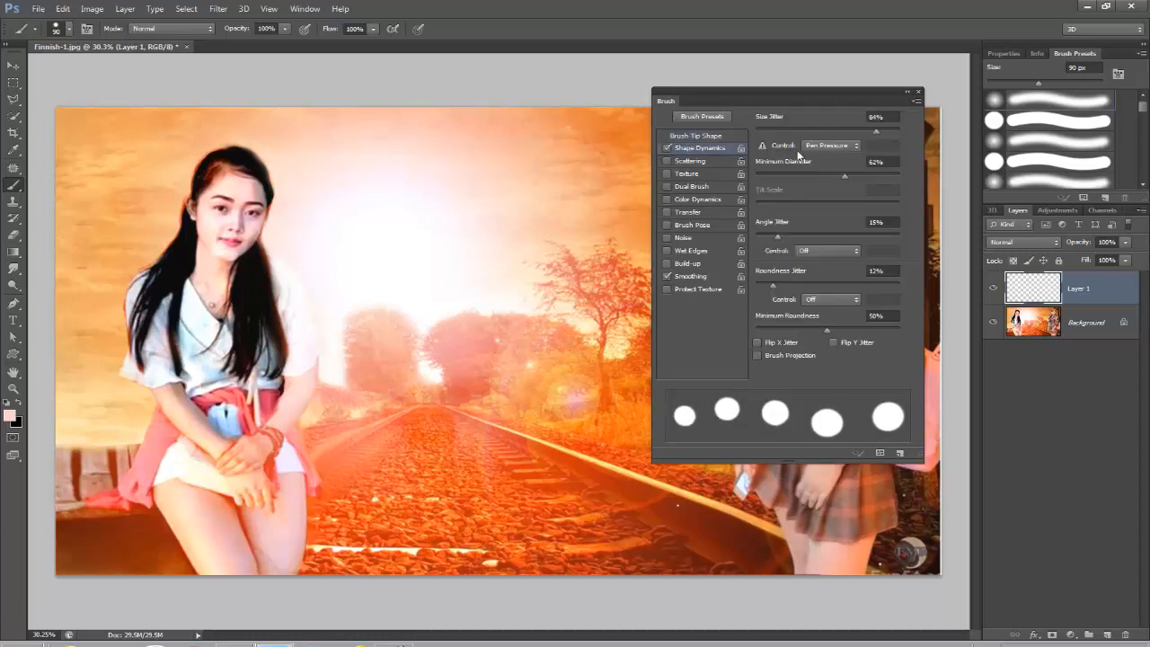
pyautogui.moveTo(849, 181)
pyautogui.mouseDown()
pyautogui.moveTo(824, 178)
pyautogui.moveTo(863, 181)
pyautogui.moveTo(845, 183)
pyautogui.mouseUp()
pyautogui.moveTo(780, 239)
pyautogui.mouseDown()
pyautogui.moveTo(758, 239)
pyautogui.moveTo(803, 239)
pyautogui.moveTo(776, 240)
pyautogui.mouseUp()
pyautogui.moveTo(773, 286); pyautogui.dragTo(760, 287)
pyautogui.moveTo(826, 330); pyautogui.dragTo(857, 330)
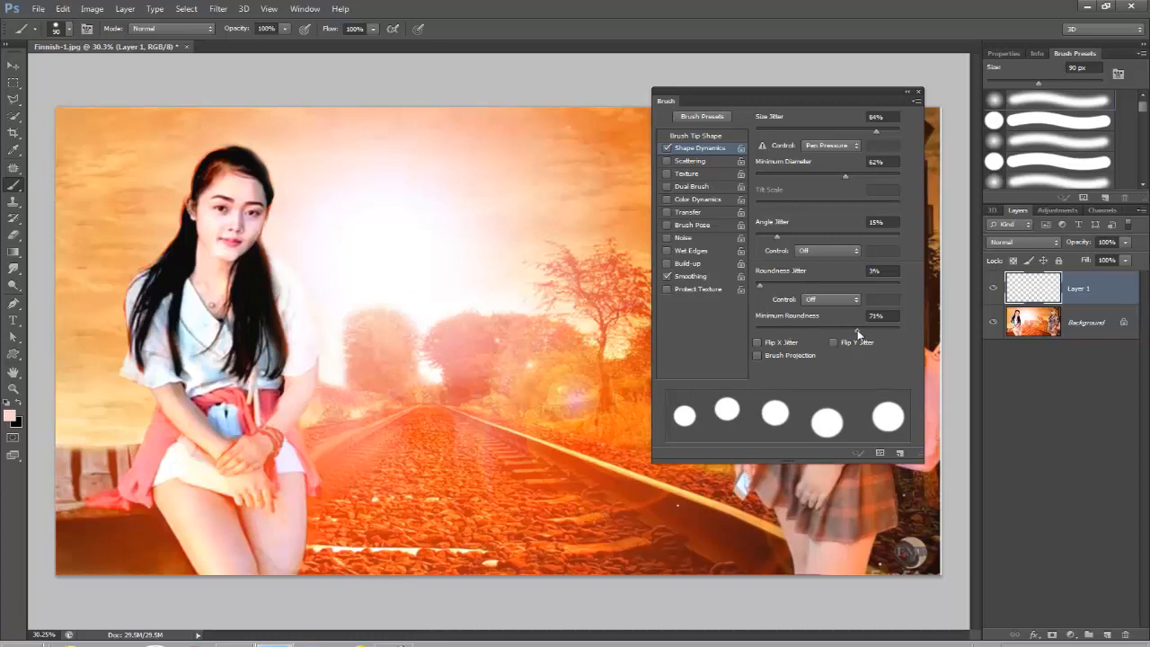
# Enable Scattering for the brush with a count of 6 and 29% count jitter
pyautogui.click(692, 161)
pyautogui.moveTo(801, 177)
pyautogui.mouseDown()
pyautogui.moveTo(825, 180)
pyautogui.moveTo(801, 180)
pyautogui.moveTo(797, 212)
pyautogui.moveTo(822, 212)
pyautogui.moveTo(791, 214)
pyautogui.mouseUp()
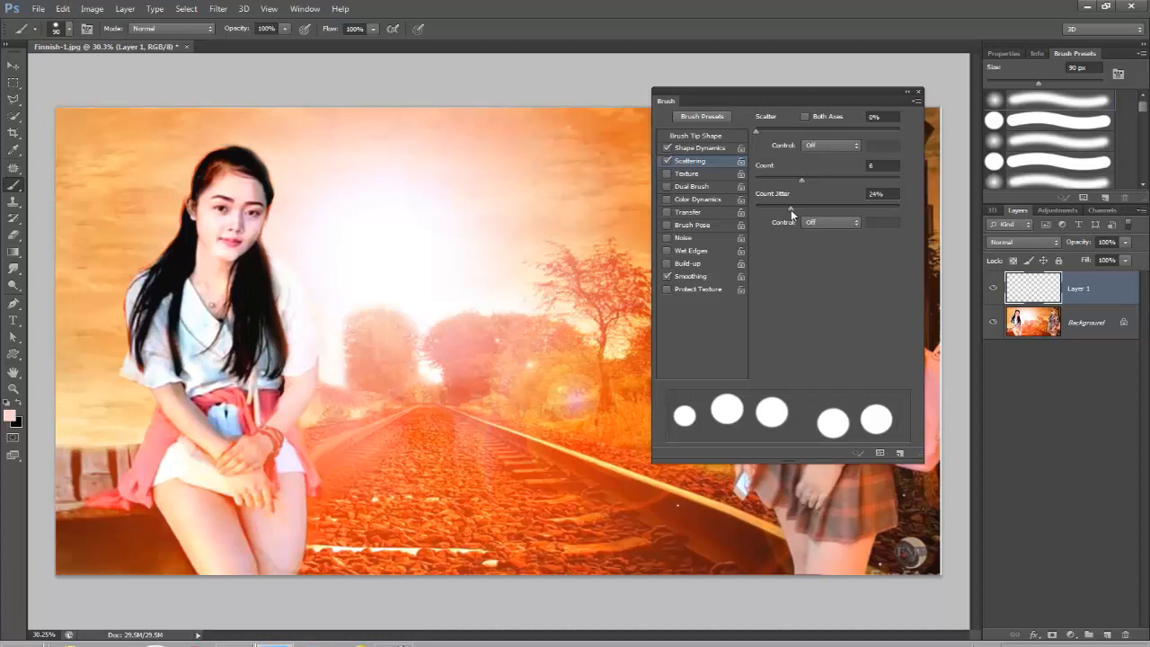
pyautogui.moveTo(791, 208)
pyautogui.mouseDown()
pyautogui.moveTo(805, 209)
pyautogui.moveTo(797, 212)
pyautogui.mouseUp()
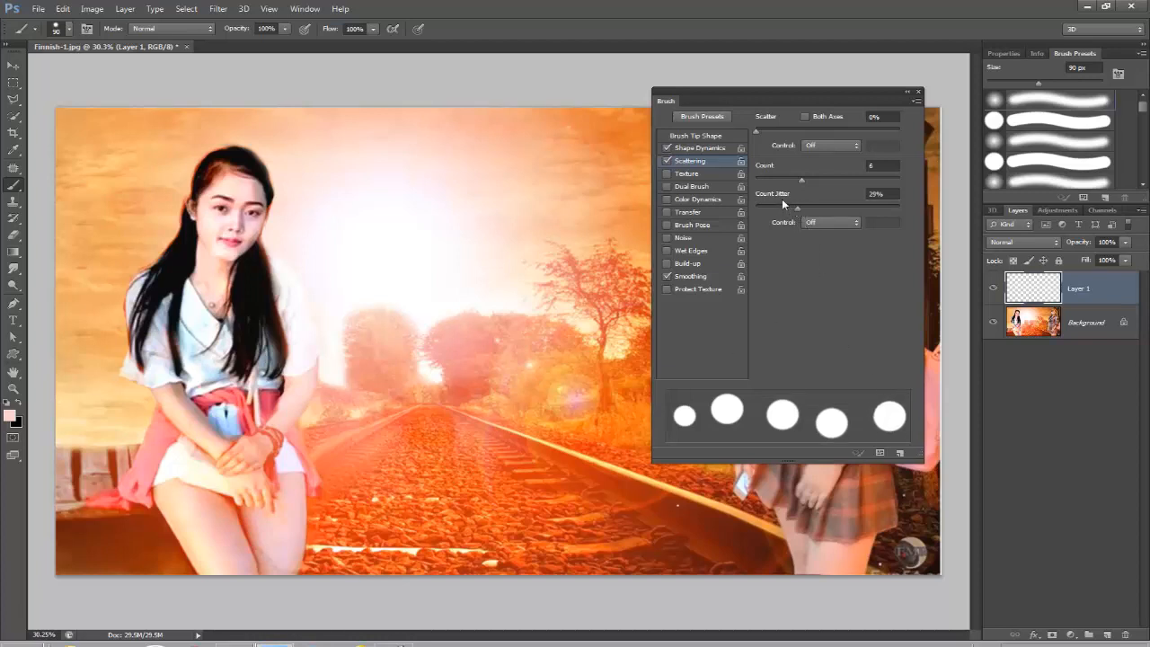
# Enable brush Texture with brightness -126, contrast -21, depth 68% and a raised depth jitter, and collapse the settings clear of the image
pyautogui.click(684, 175)
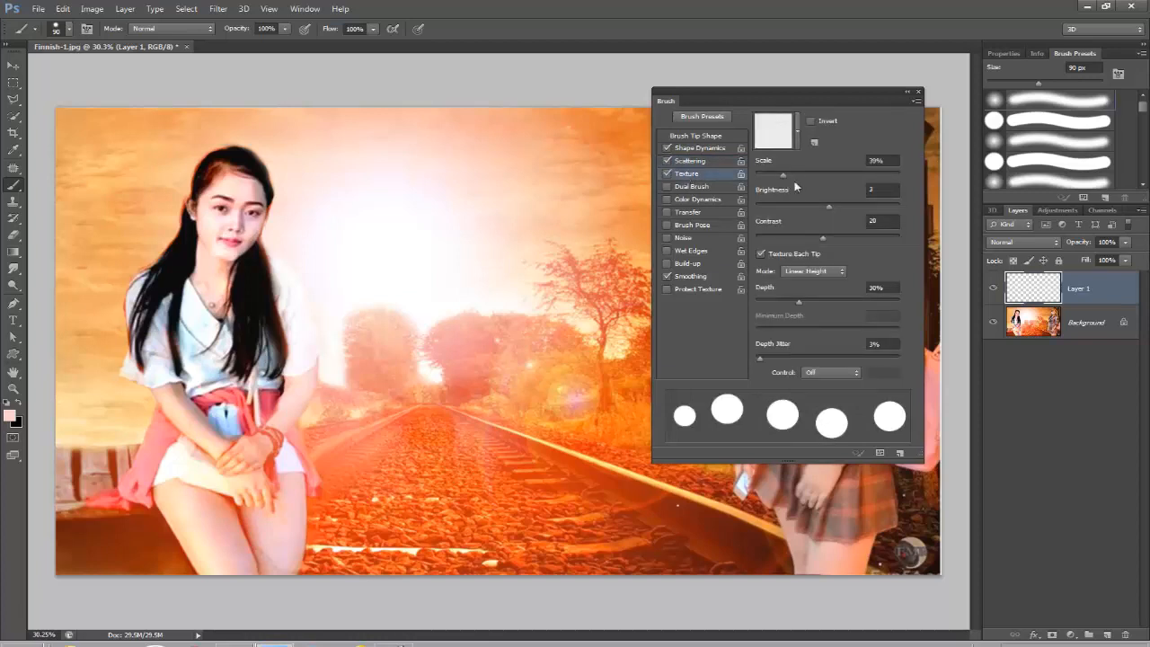
pyautogui.moveTo(827, 207); pyautogui.dragTo(769, 211)
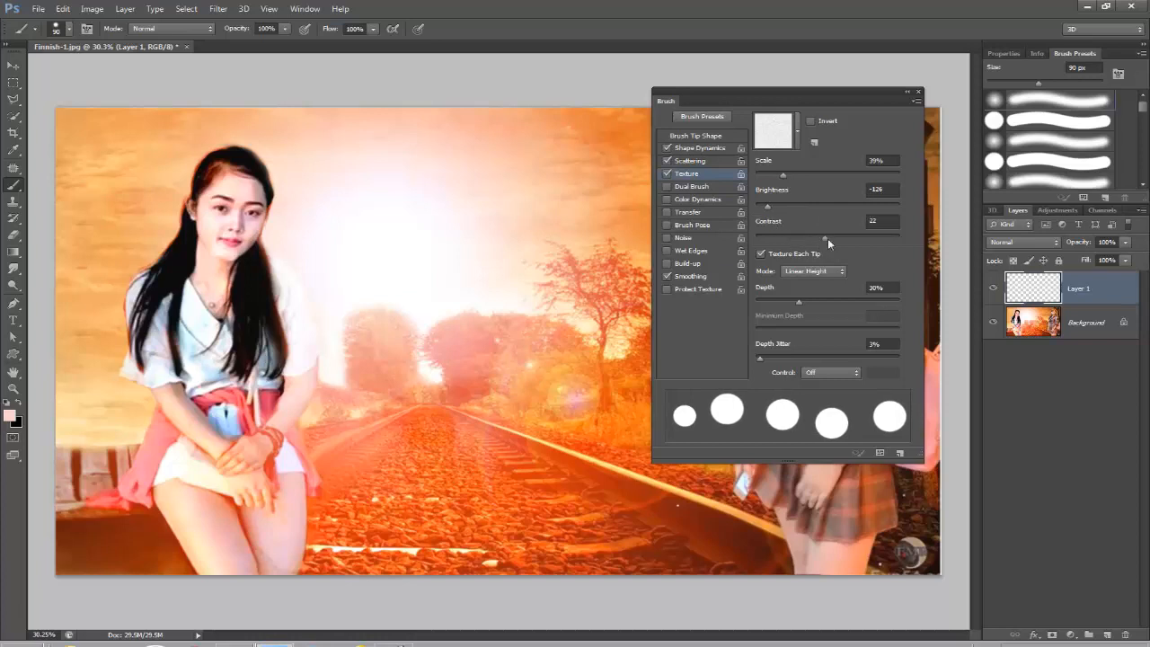
pyautogui.moveTo(793, 308); pyautogui.dragTo(853, 303)
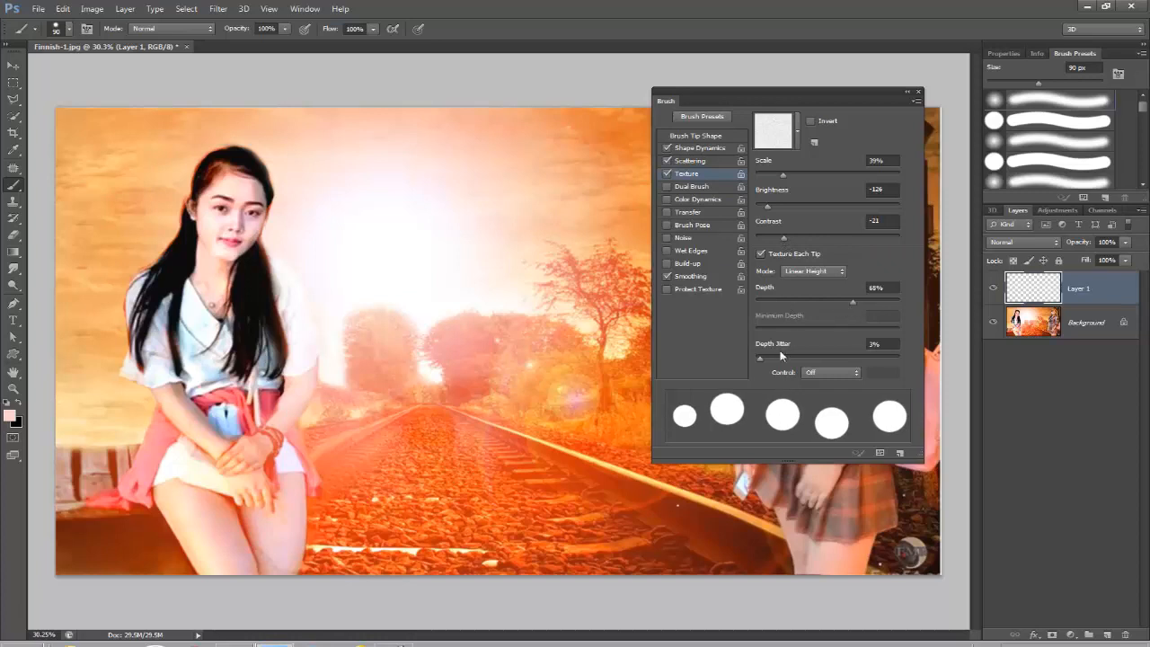
pyautogui.moveTo(761, 356)
pyautogui.mouseDown()
pyautogui.moveTo(808, 357)
pyautogui.moveTo(778, 358)
pyautogui.mouseUp()
pyautogui.click(908, 95)
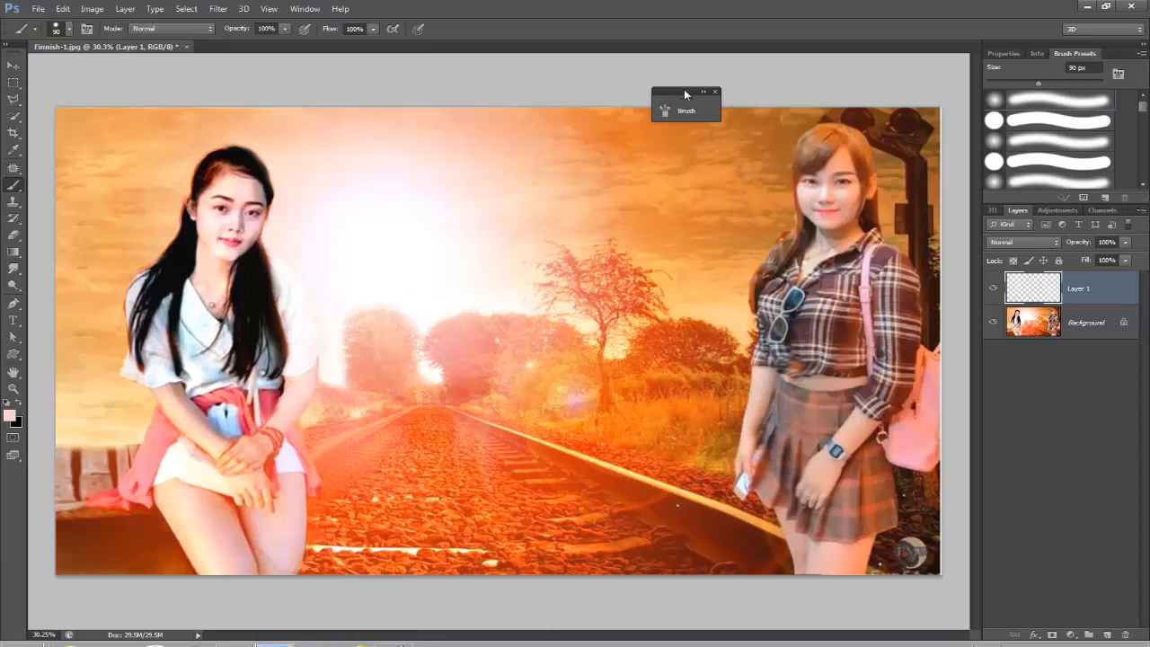
pyautogui.moveTo(687, 93); pyautogui.dragTo(875, 74)
# Paint pink dots with the 90 px brush across the sky and trees between the two women
pyautogui.moveTo(392, 264); pyautogui.dragTo(611, 207)
pyautogui.moveTo(410, 333)
pyautogui.mouseDown()
pyautogui.moveTo(611, 232)
pyautogui.moveTo(655, 256)
pyautogui.mouseUp()
pyautogui.moveTo(548, 400)
pyautogui.mouseDown()
pyautogui.moveTo(680, 187)
pyautogui.moveTo(647, 170)
pyautogui.moveTo(365, 174)
pyautogui.moveTo(607, 145)
pyautogui.mouseUp()
pyautogui.moveTo(629, 184)
pyautogui.mouseDown()
pyautogui.moveTo(449, 295)
pyautogui.moveTo(547, 318)
pyautogui.moveTo(531, 290)
pyautogui.moveTo(574, 349)
pyautogui.moveTo(704, 338)
pyautogui.moveTo(647, 203)
pyautogui.mouseUp()
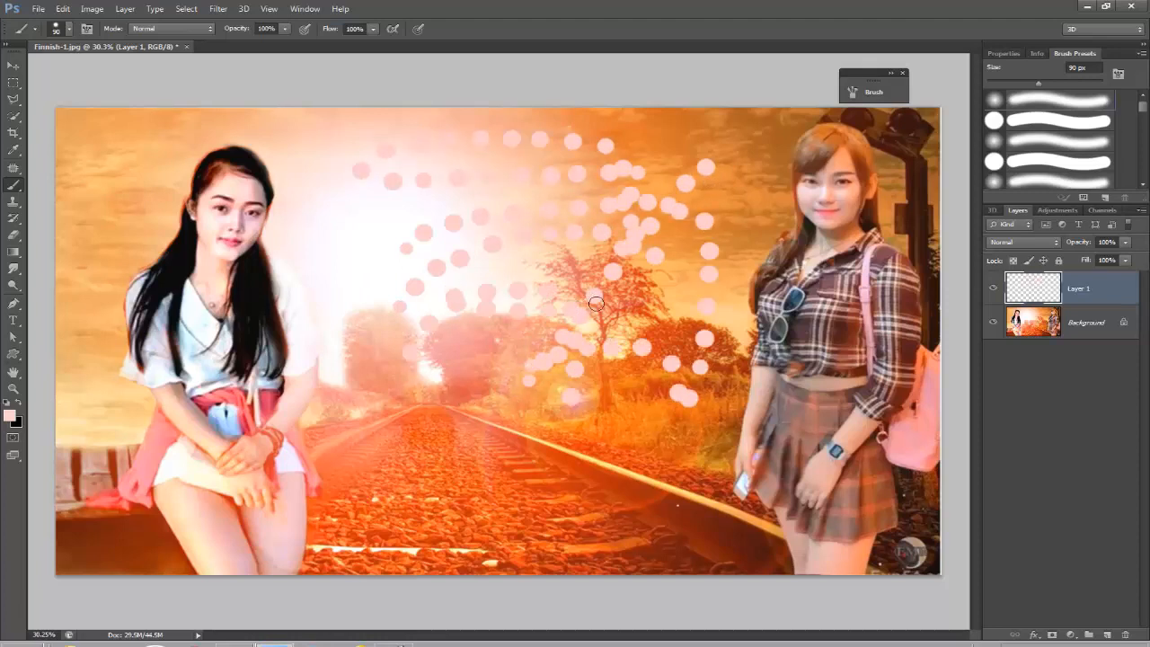
# Enlarge the brush to 125 px and paint bigger dots over the railway track, along the upper sky and around the left edge
pyautogui.press(']')
pyautogui.press(']')
pyautogui.moveTo(631, 308)
pyautogui.mouseDown()
pyautogui.moveTo(646, 297)
pyautogui.moveTo(465, 281)
pyautogui.mouseUp()
pyautogui.moveTo(495, 447); pyautogui.dragTo(349, 118)
pyautogui.moveTo(537, 511)
pyautogui.mouseDown()
pyautogui.moveTo(656, 414)
pyautogui.moveTo(596, 387)
pyautogui.moveTo(550, 449)
pyautogui.moveTo(393, 456)
pyautogui.mouseUp()
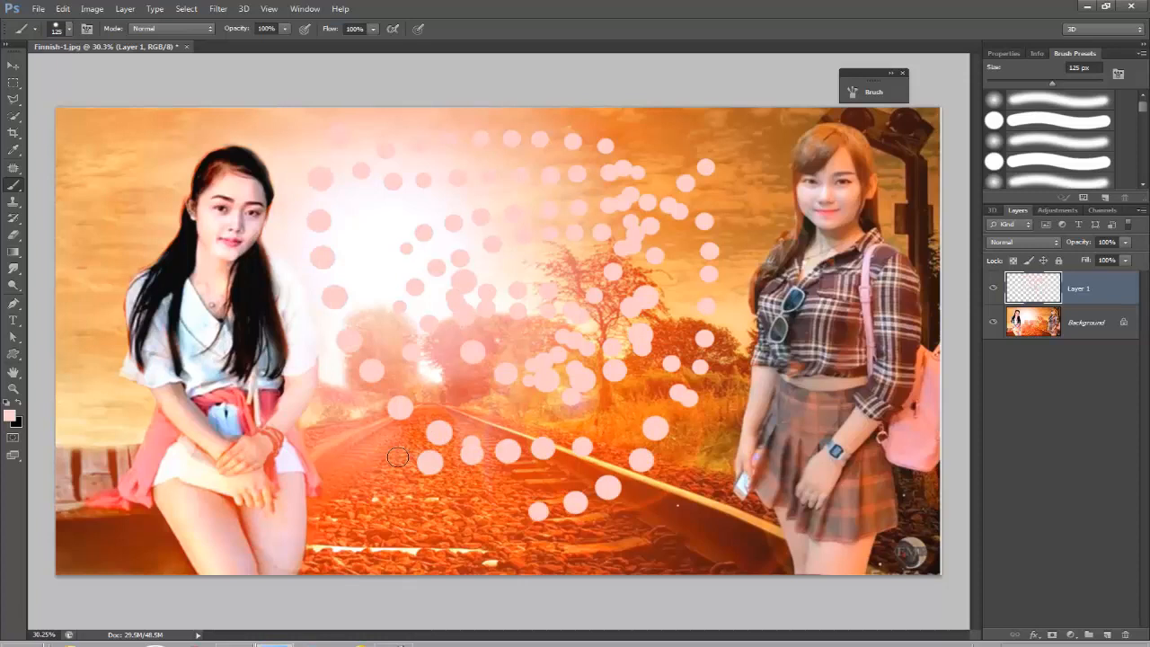
pyautogui.moveTo(493, 554); pyautogui.dragTo(418, 524)
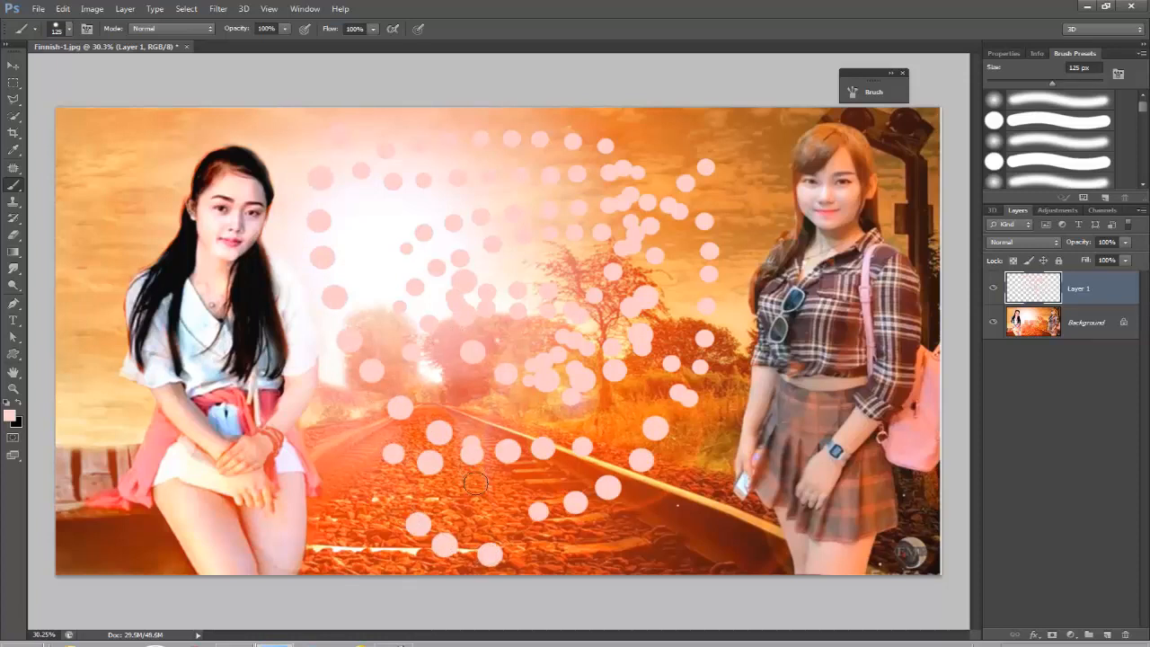
pyautogui.moveTo(475, 483); pyautogui.dragTo(391, 486)
pyautogui.moveTo(742, 170); pyautogui.dragTo(633, 142)
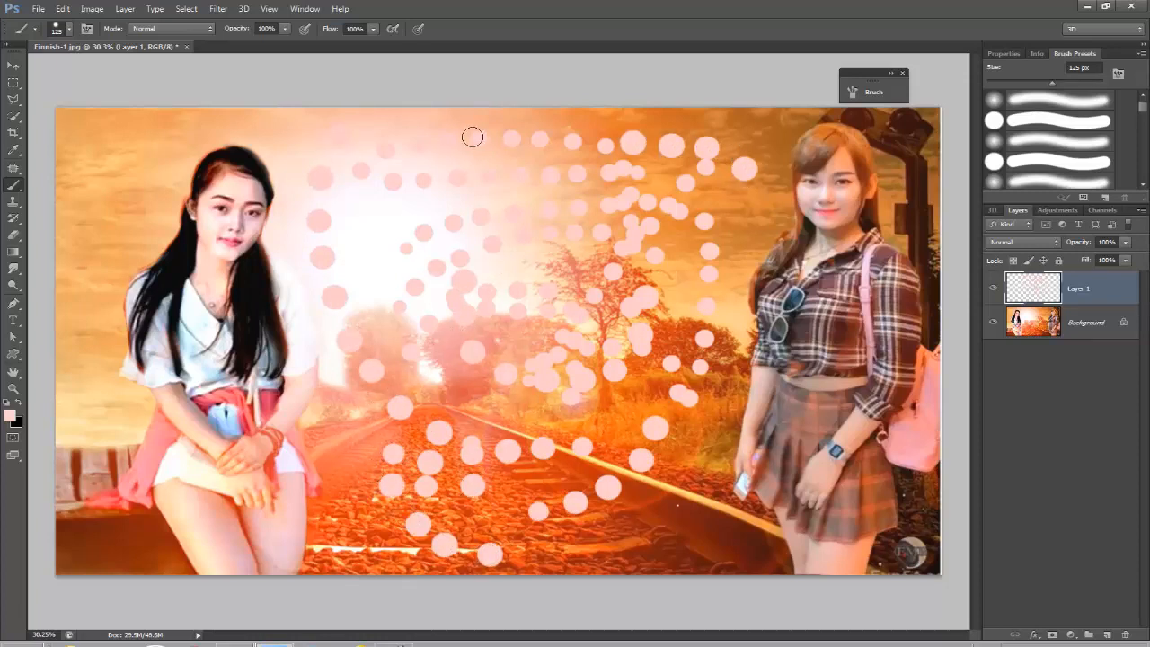
pyautogui.moveTo(310, 117)
pyautogui.mouseDown()
pyautogui.moveTo(143, 122)
pyautogui.moveTo(54, 260)
pyautogui.mouseUp()
pyautogui.moveTo(77, 323)
pyautogui.mouseDown()
pyautogui.moveTo(152, 145)
pyautogui.moveTo(79, 282)
pyautogui.moveTo(54, 281)
pyautogui.moveTo(62, 189)
pyautogui.moveTo(157, 101)
pyautogui.moveTo(167, 131)
pyautogui.moveTo(138, 212)
pyautogui.moveTo(64, 346)
pyautogui.moveTo(80, 444)
pyautogui.moveTo(109, 224)
pyautogui.moveTo(103, 436)
pyautogui.moveTo(91, 460)
pyautogui.moveTo(70, 341)
pyautogui.mouseUp()
# Reduce the brush to 80 px and paint smaller dots beside the left woman and over the bright sun area
pyautogui.press('[')
pyautogui.press('[')
pyautogui.press('[')
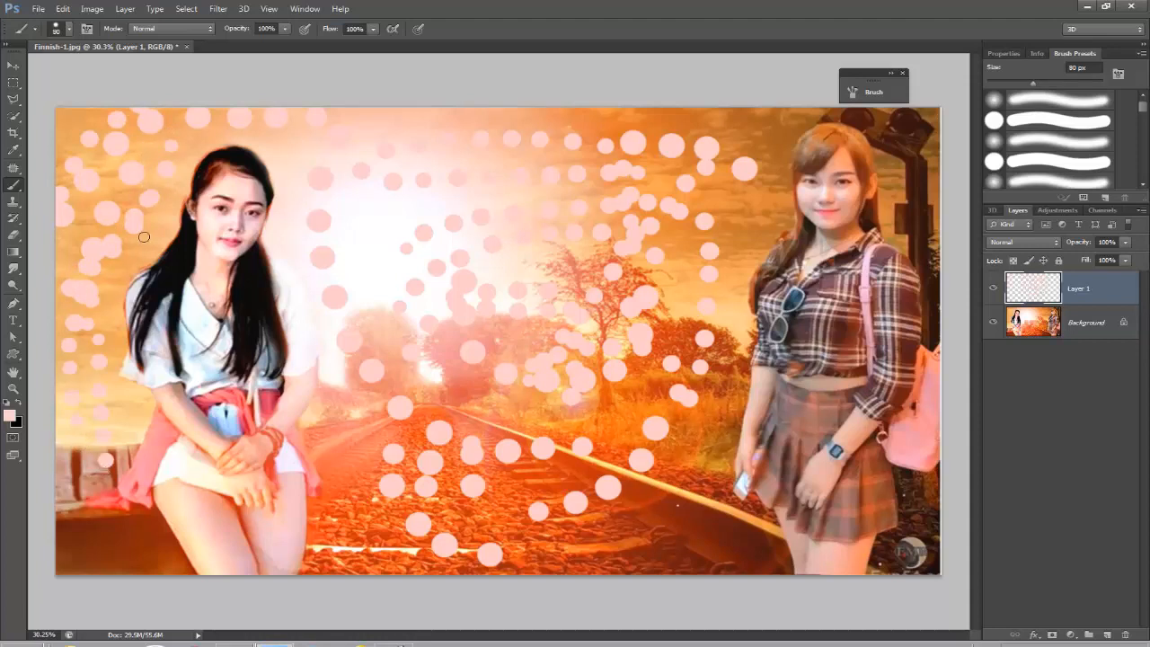
pyautogui.click(144, 260)
pyautogui.moveTo(362, 336); pyautogui.dragTo(416, 195)
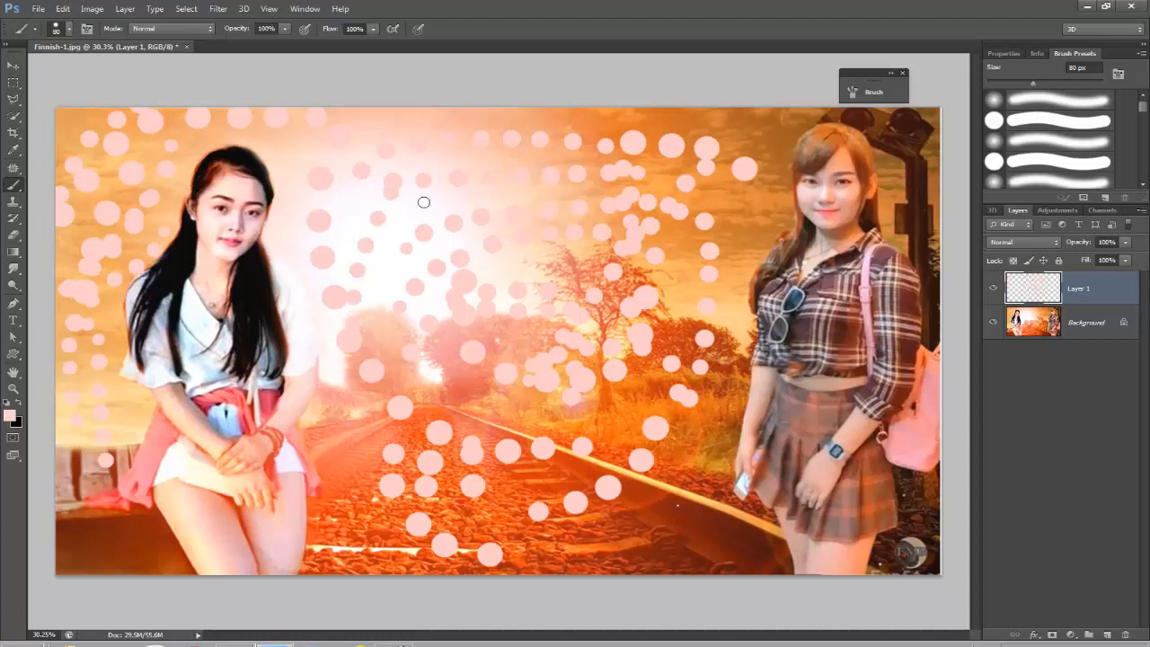
pyautogui.moveTo(354, 231); pyautogui.dragTo(336, 123)
pyautogui.moveTo(288, 249); pyautogui.dragTo(495, 195)
# Set the brush to 100 px and paint dots along the track, near the right woman and in the image's lower-left corner
pyautogui.press(']')
pyautogui.press(']')
pyautogui.moveTo(444, 434)
pyautogui.mouseDown()
pyautogui.moveTo(367, 372)
pyautogui.moveTo(355, 346)
pyautogui.mouseUp()
pyautogui.moveTo(358, 400); pyautogui.dragTo(339, 371)
pyautogui.moveTo(367, 444)
pyautogui.mouseDown()
pyautogui.moveTo(339, 503)
pyautogui.moveTo(438, 556)
pyautogui.mouseUp()
pyautogui.click(681, 561)
pyautogui.moveTo(682, 561)
pyautogui.mouseDown()
pyautogui.moveTo(696, 426)
pyautogui.moveTo(546, 587)
pyautogui.mouseUp()
pyautogui.moveTo(738, 333)
pyautogui.mouseDown()
pyautogui.moveTo(774, 113)
pyautogui.moveTo(707, 503)
pyautogui.mouseUp()
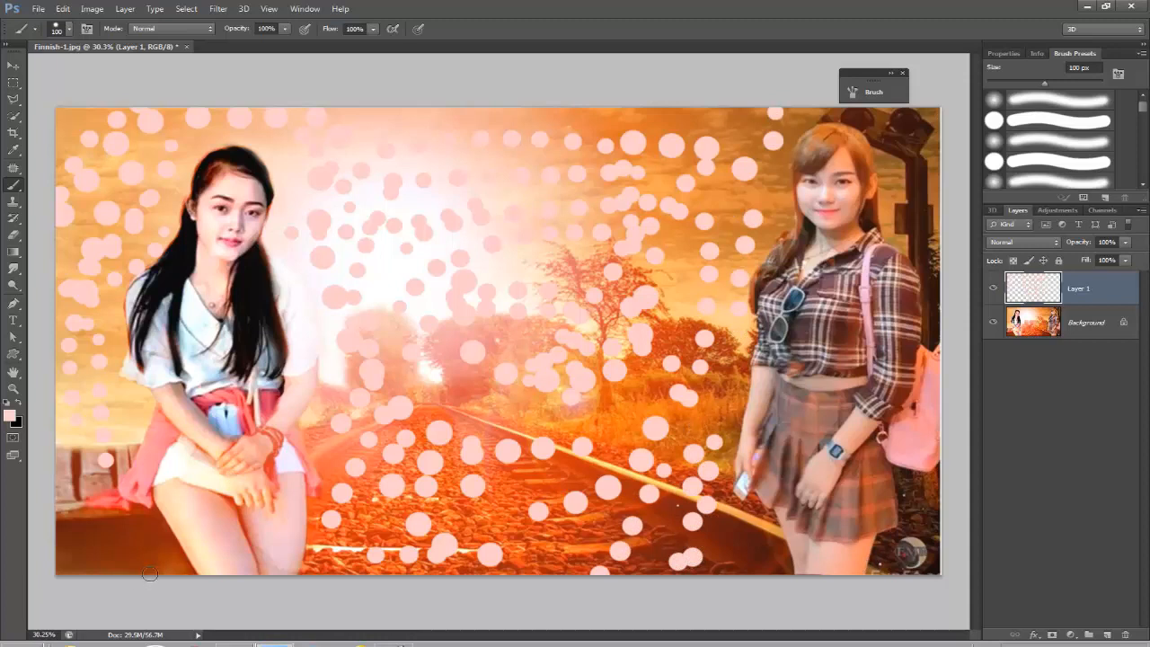
pyautogui.moveTo(150, 575); pyautogui.dragTo(79, 495)
# Enlarge the brush to 150 px and paint large dots along the image's upper edge and over the central trees
pyautogui.press(']')
pyautogui.press(']')
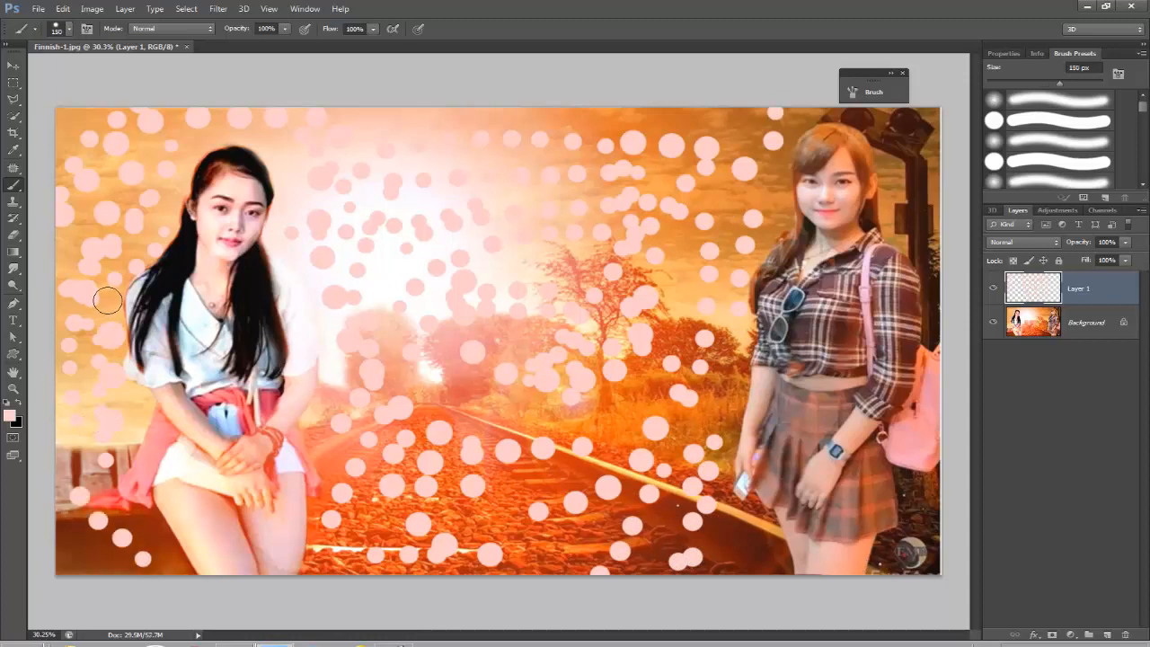
pyautogui.moveTo(710, 144); pyautogui.dragTo(331, 110)
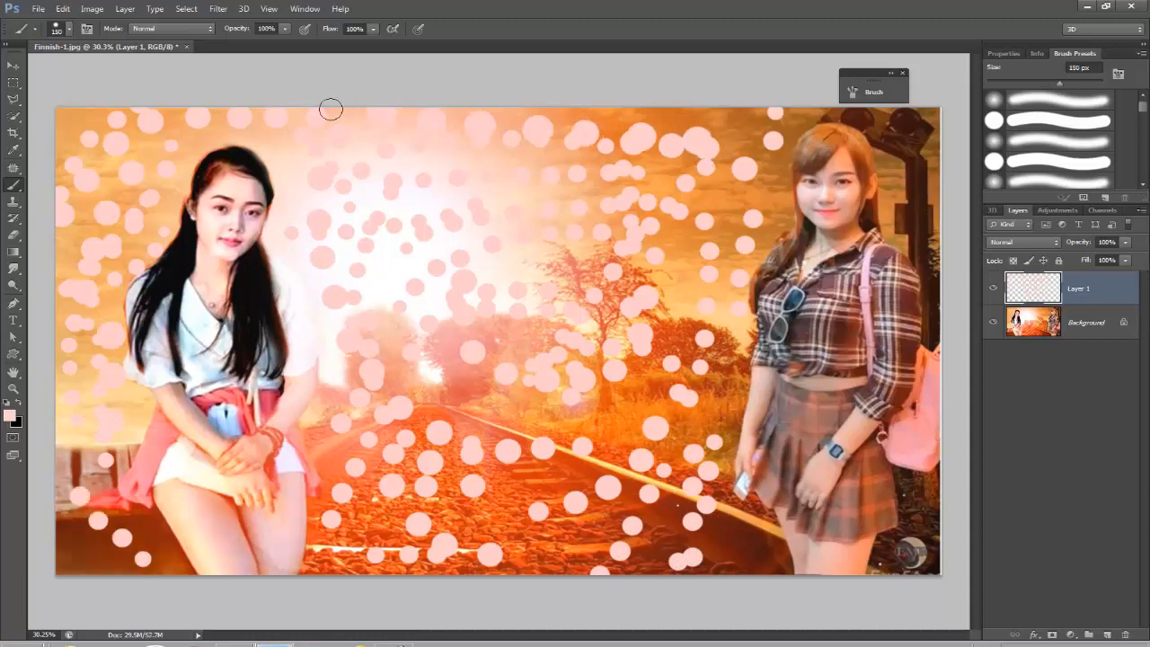
pyautogui.moveTo(766, 136); pyautogui.dragTo(683, 115)
pyautogui.click(627, 110)
pyautogui.moveTo(449, 382); pyautogui.dragTo(530, 207)
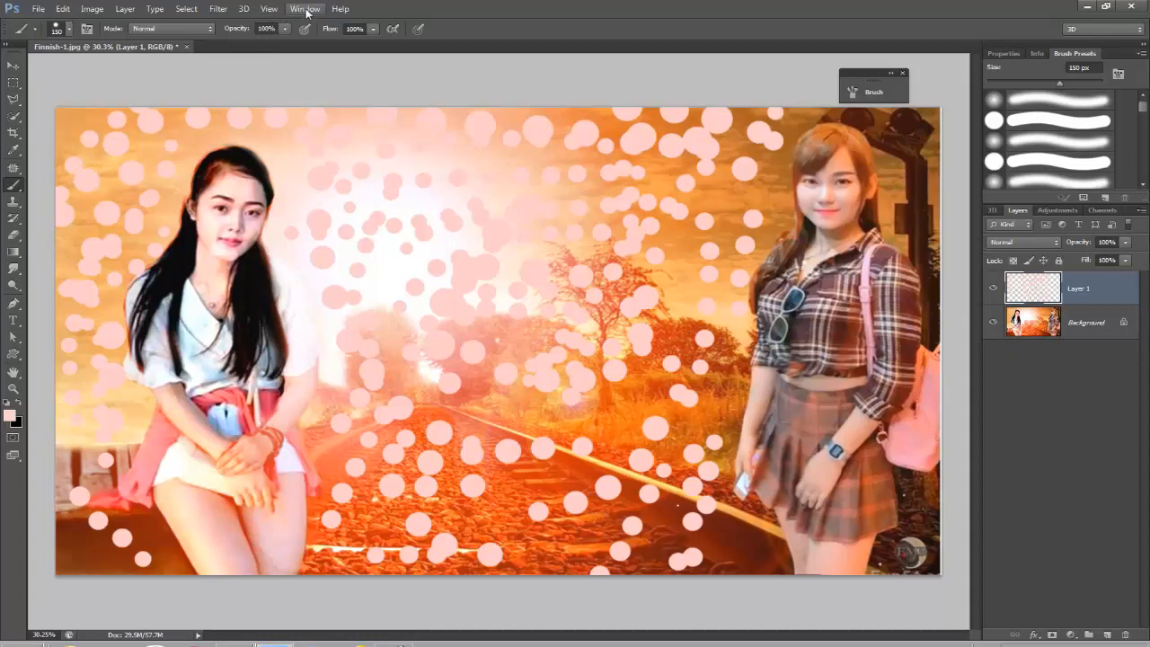
# Set up a Radial Blur for the dot layer with the Zoom method and the maximum amount
pyautogui.click(218, 10)
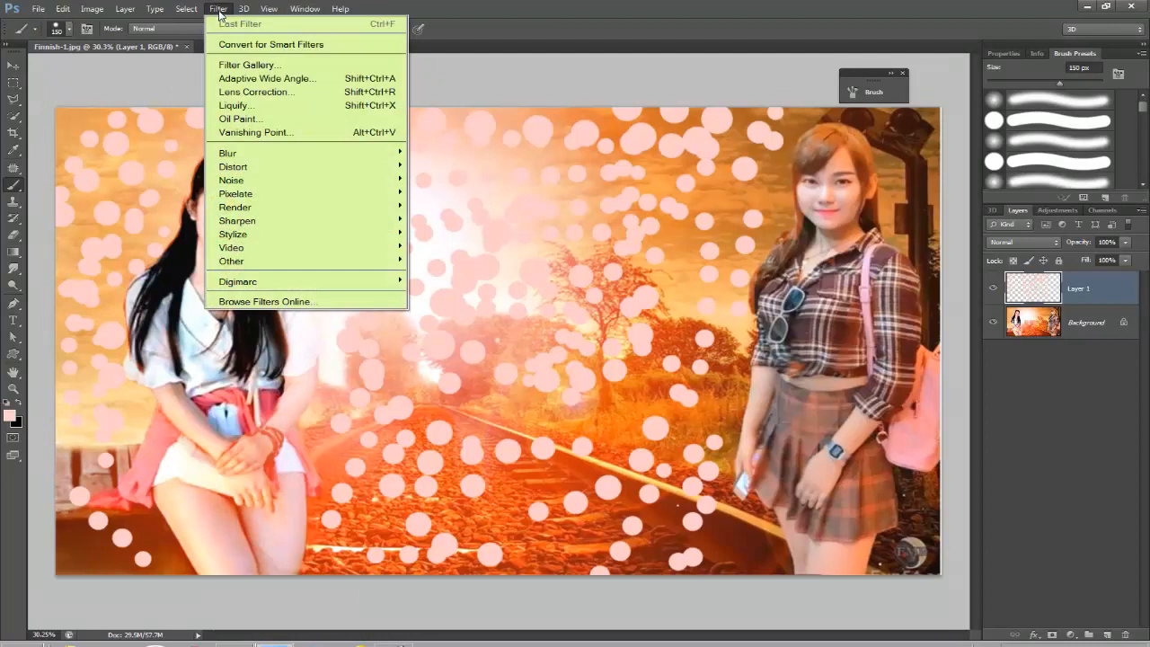
pyautogui.moveTo(373, 159)
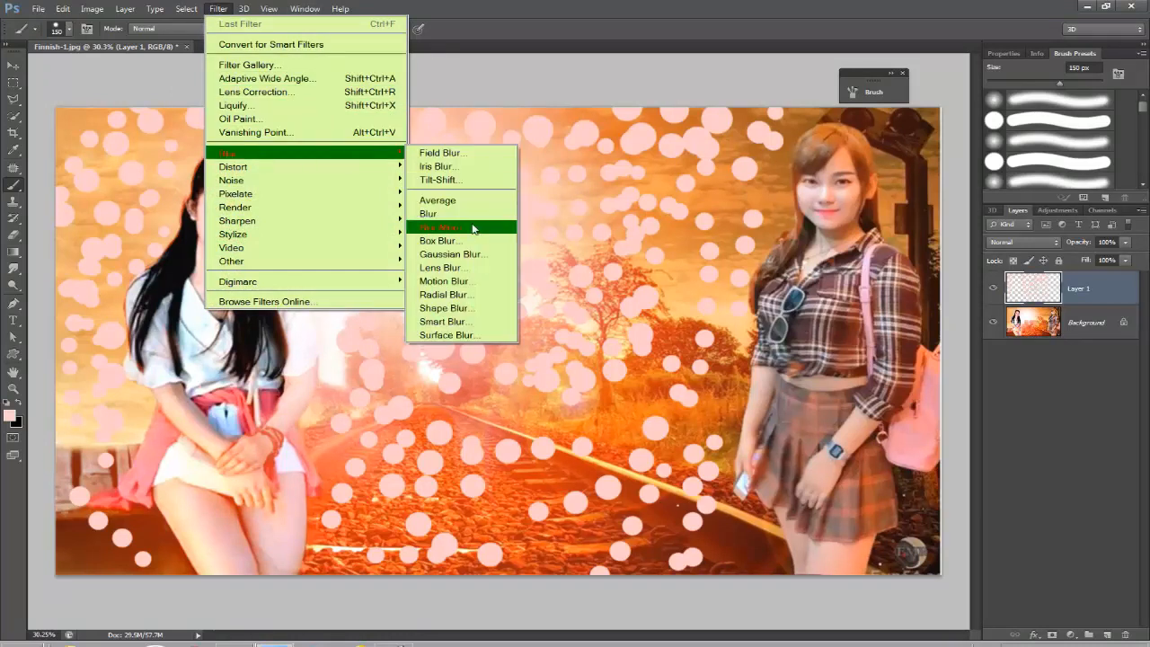
pyautogui.click(478, 295)
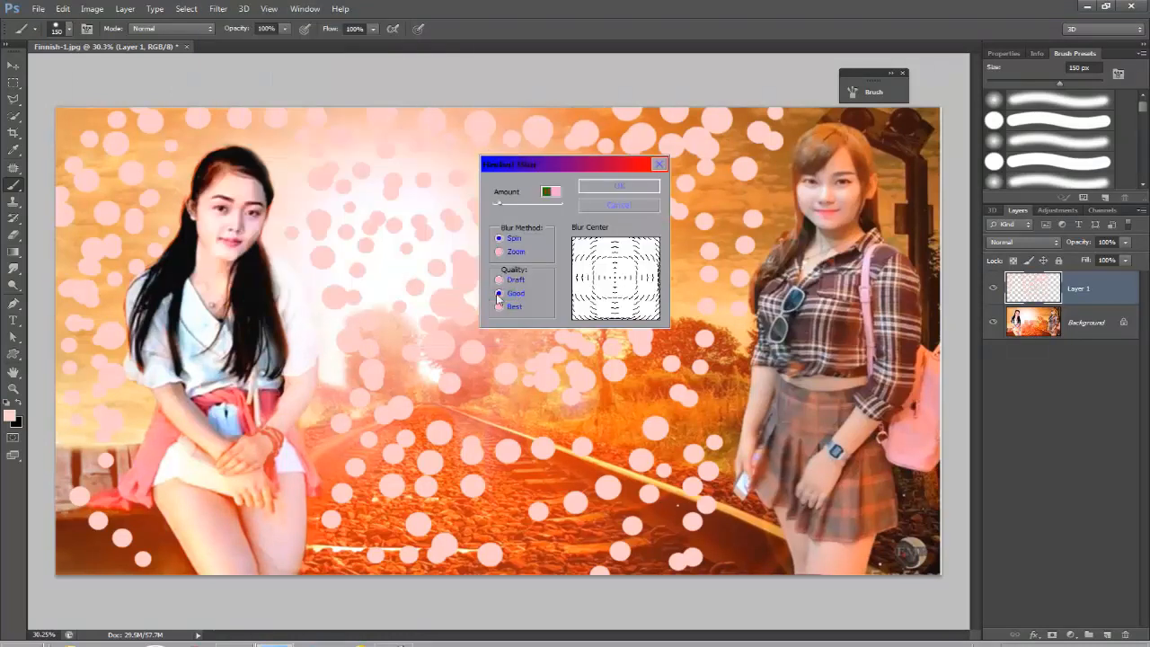
pyautogui.click(500, 253)
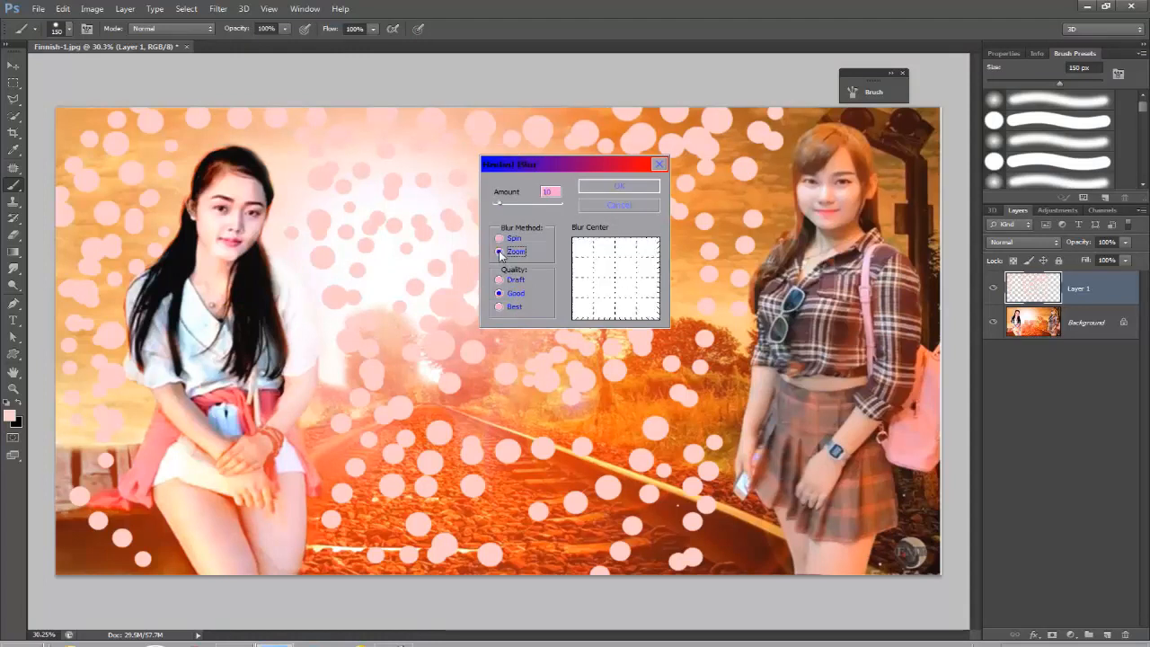
pyautogui.moveTo(500, 204); pyautogui.dragTo(583, 213)
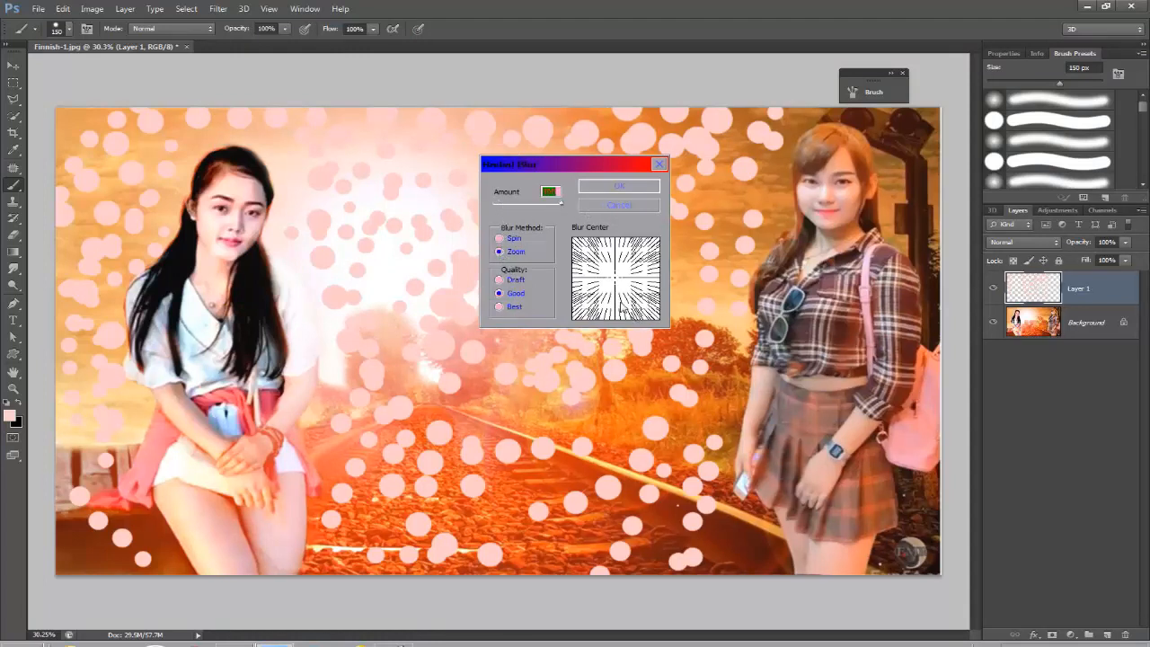
# Shift the blur center slightly left of the middle, toward the sun, and apply the Radial Blur to the dots
pyautogui.moveTo(615, 280); pyautogui.dragTo(606, 277)
pyautogui.moveTo(608, 278); pyautogui.dragTo(607, 281)
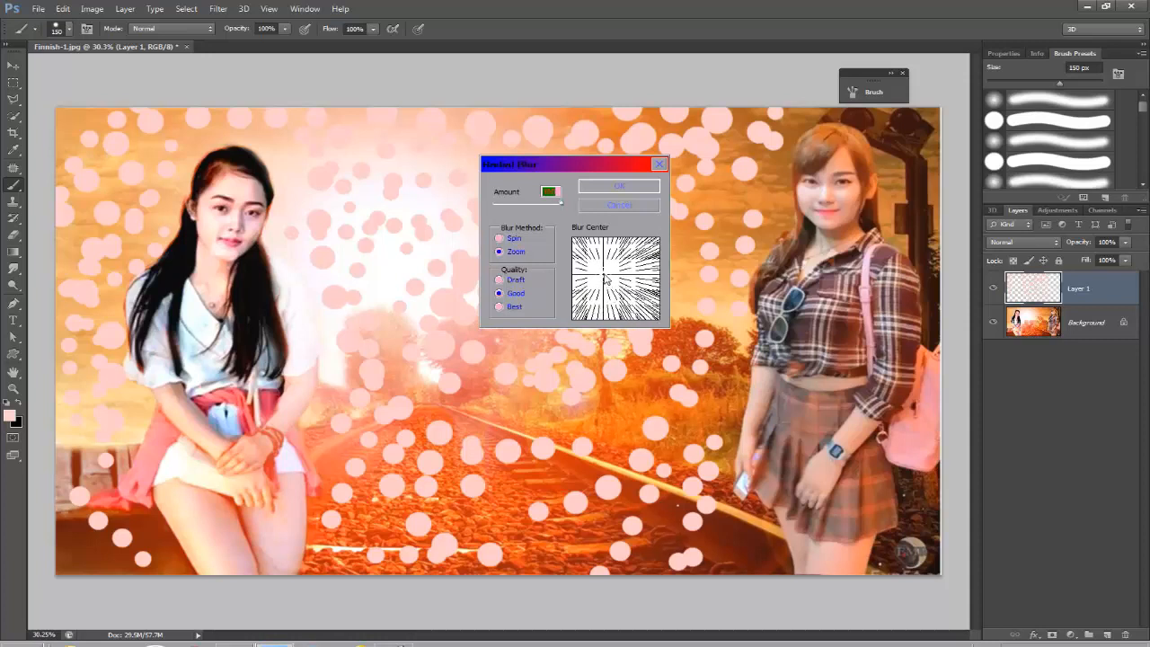
pyautogui.moveTo(607, 280); pyautogui.dragTo(603, 286)
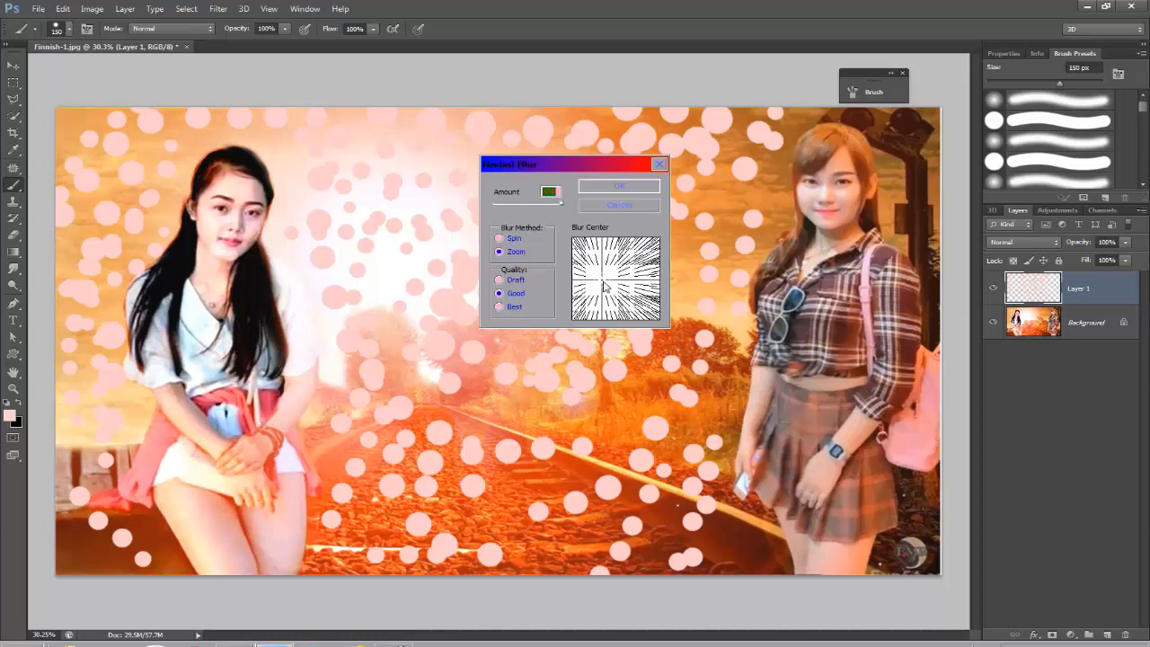
pyautogui.click(618, 189)
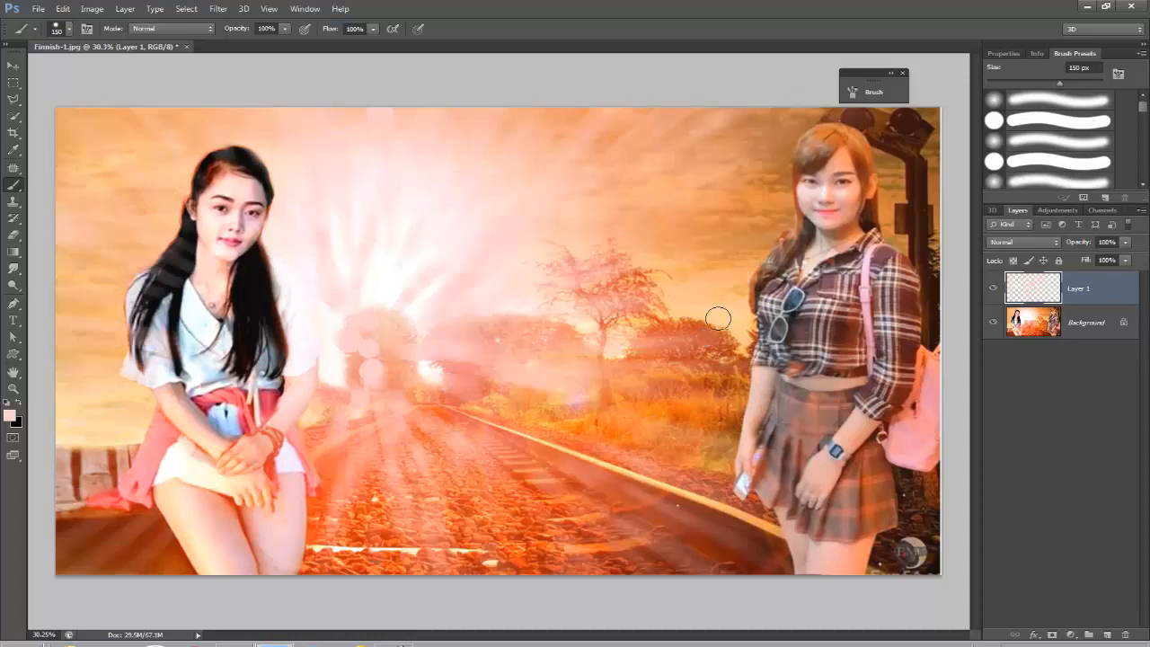
# Erase the leftover pink dots and haze over the central trees with the Eraser at 100 px in Pencil mode
pyautogui.moveTo(375, 309)
pyautogui.mouseDown()
pyautogui.moveTo(433, 366)
pyautogui.moveTo(446, 396)
pyautogui.moveTo(433, 397)
pyautogui.moveTo(464, 393)
pyautogui.moveTo(399, 371)
pyautogui.moveTo(434, 316)
pyautogui.moveTo(441, 361)
pyautogui.mouseUp()
pyautogui.click(405, 343)
pyautogui.click(11, 237)
pyautogui.moveTo(373, 344)
pyautogui.mouseDown()
pyautogui.moveTo(364, 336)
pyautogui.moveTo(372, 362)
pyautogui.moveTo(354, 341)
pyautogui.moveTo(367, 324)
pyautogui.moveTo(393, 331)
pyautogui.moveTo(398, 352)
pyautogui.moveTo(392, 375)
pyautogui.moveTo(367, 371)
pyautogui.moveTo(367, 342)
pyautogui.moveTo(480, 354)
pyautogui.moveTo(452, 336)
pyautogui.moveTo(480, 350)
pyautogui.moveTo(472, 369)
pyautogui.moveTo(482, 336)
pyautogui.moveTo(437, 344)
pyautogui.moveTo(463, 390)
pyautogui.mouseUp()
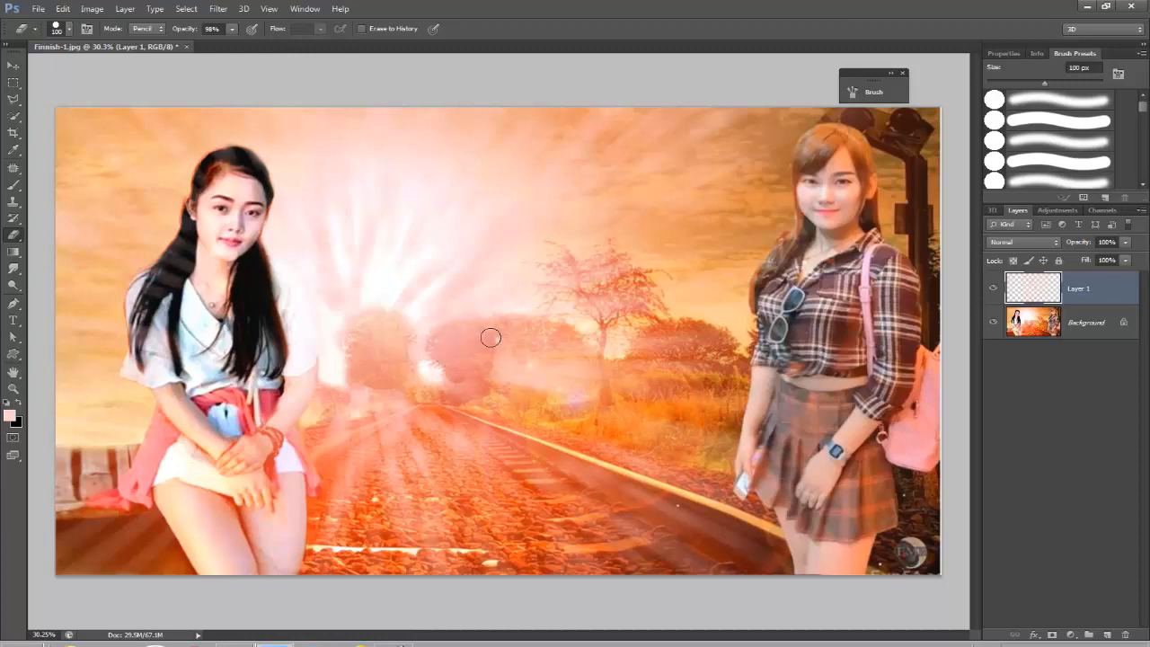
pyautogui.moveTo(509, 356); pyautogui.dragTo(467, 380)
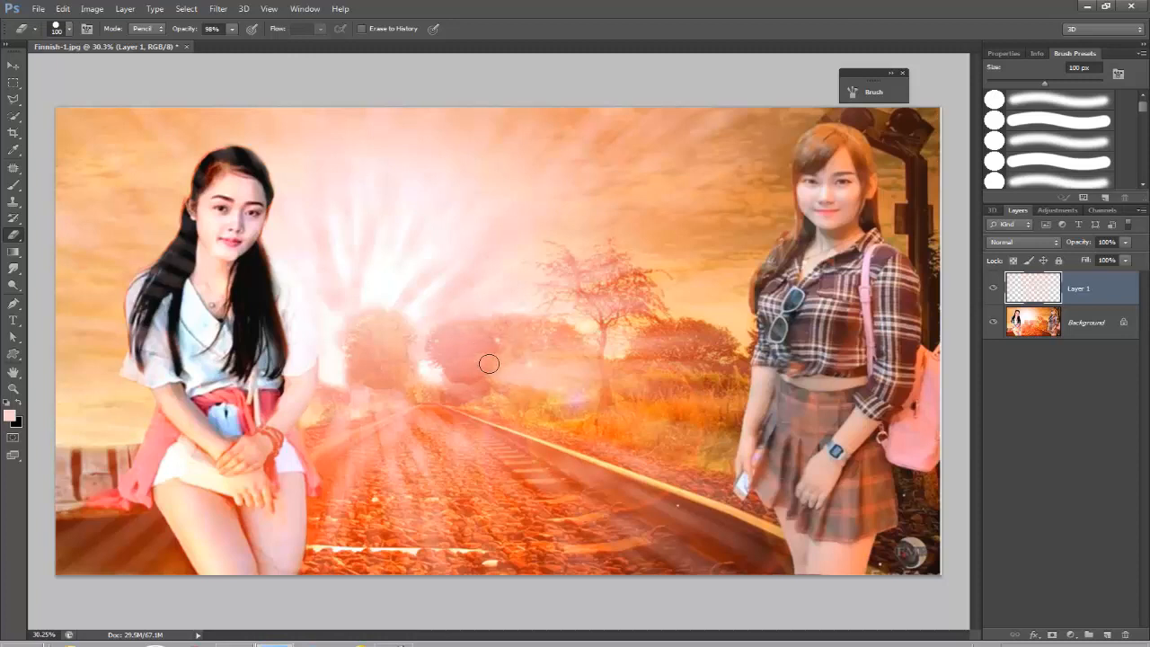